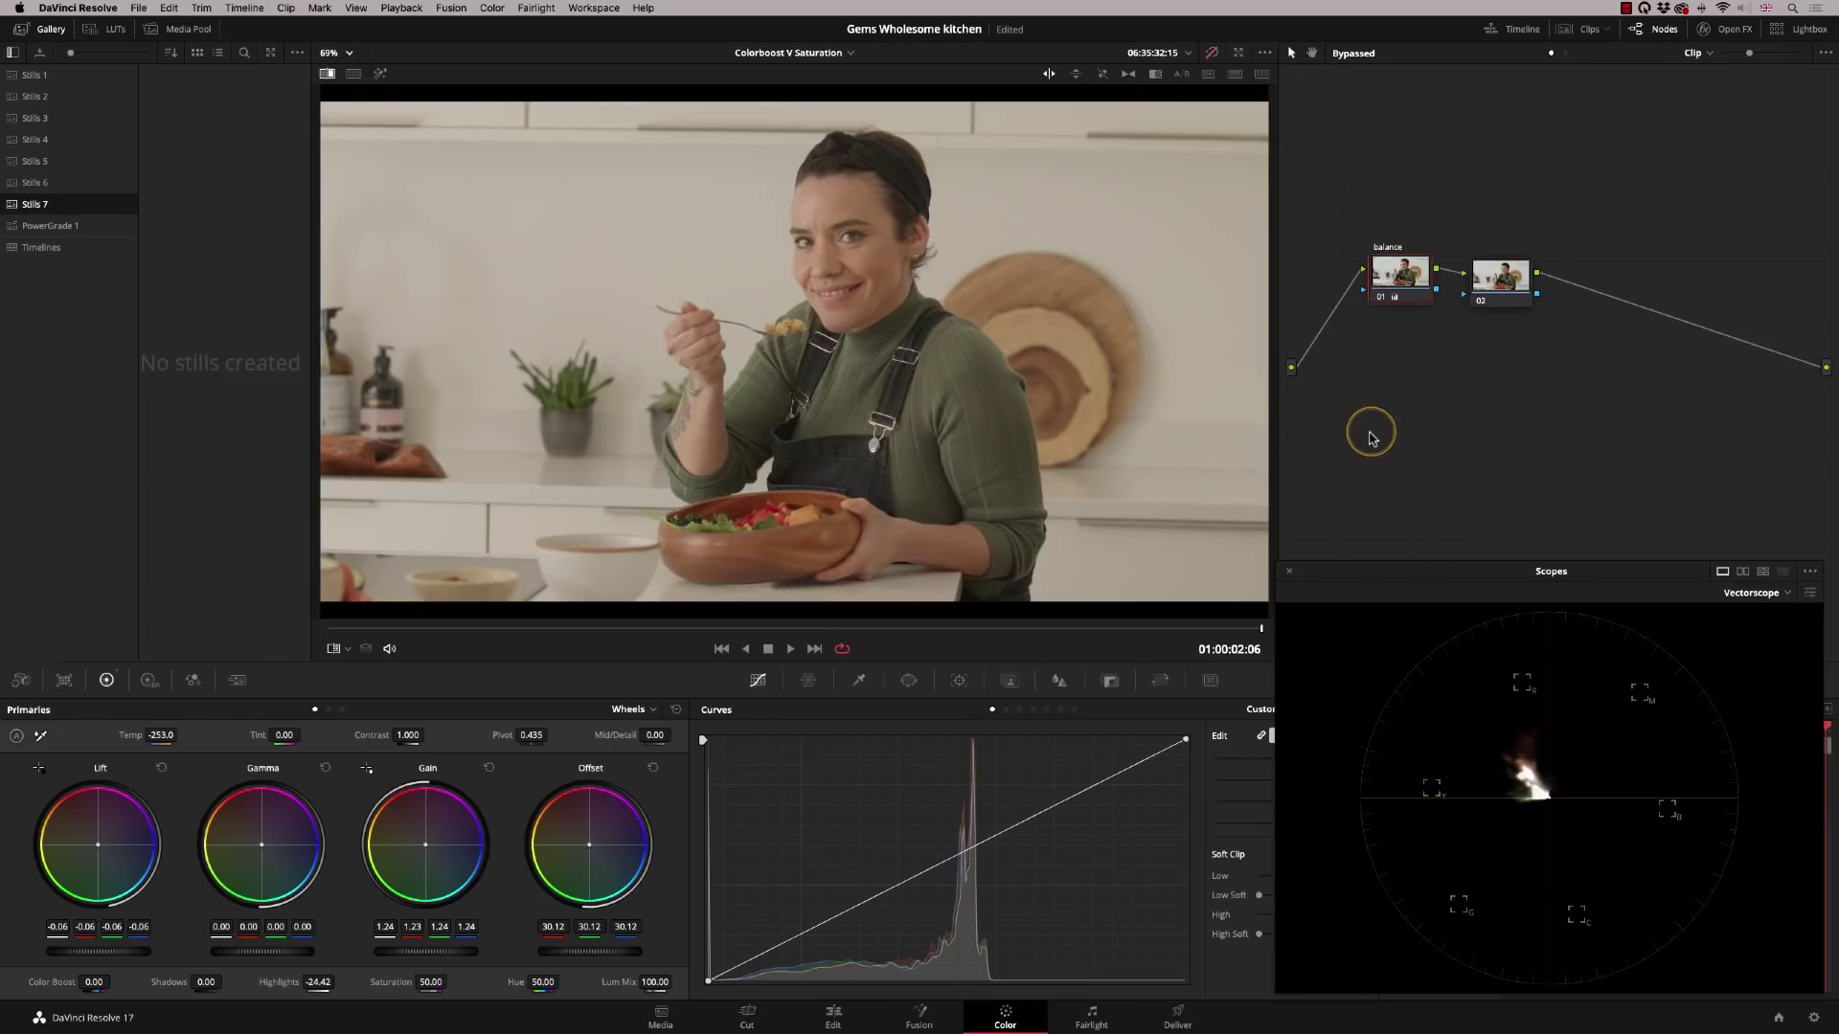
# Step: Re-enable the kitchen shot's grade in the viewer and select node 02 for adjustment
pyautogui.click(1212, 56)
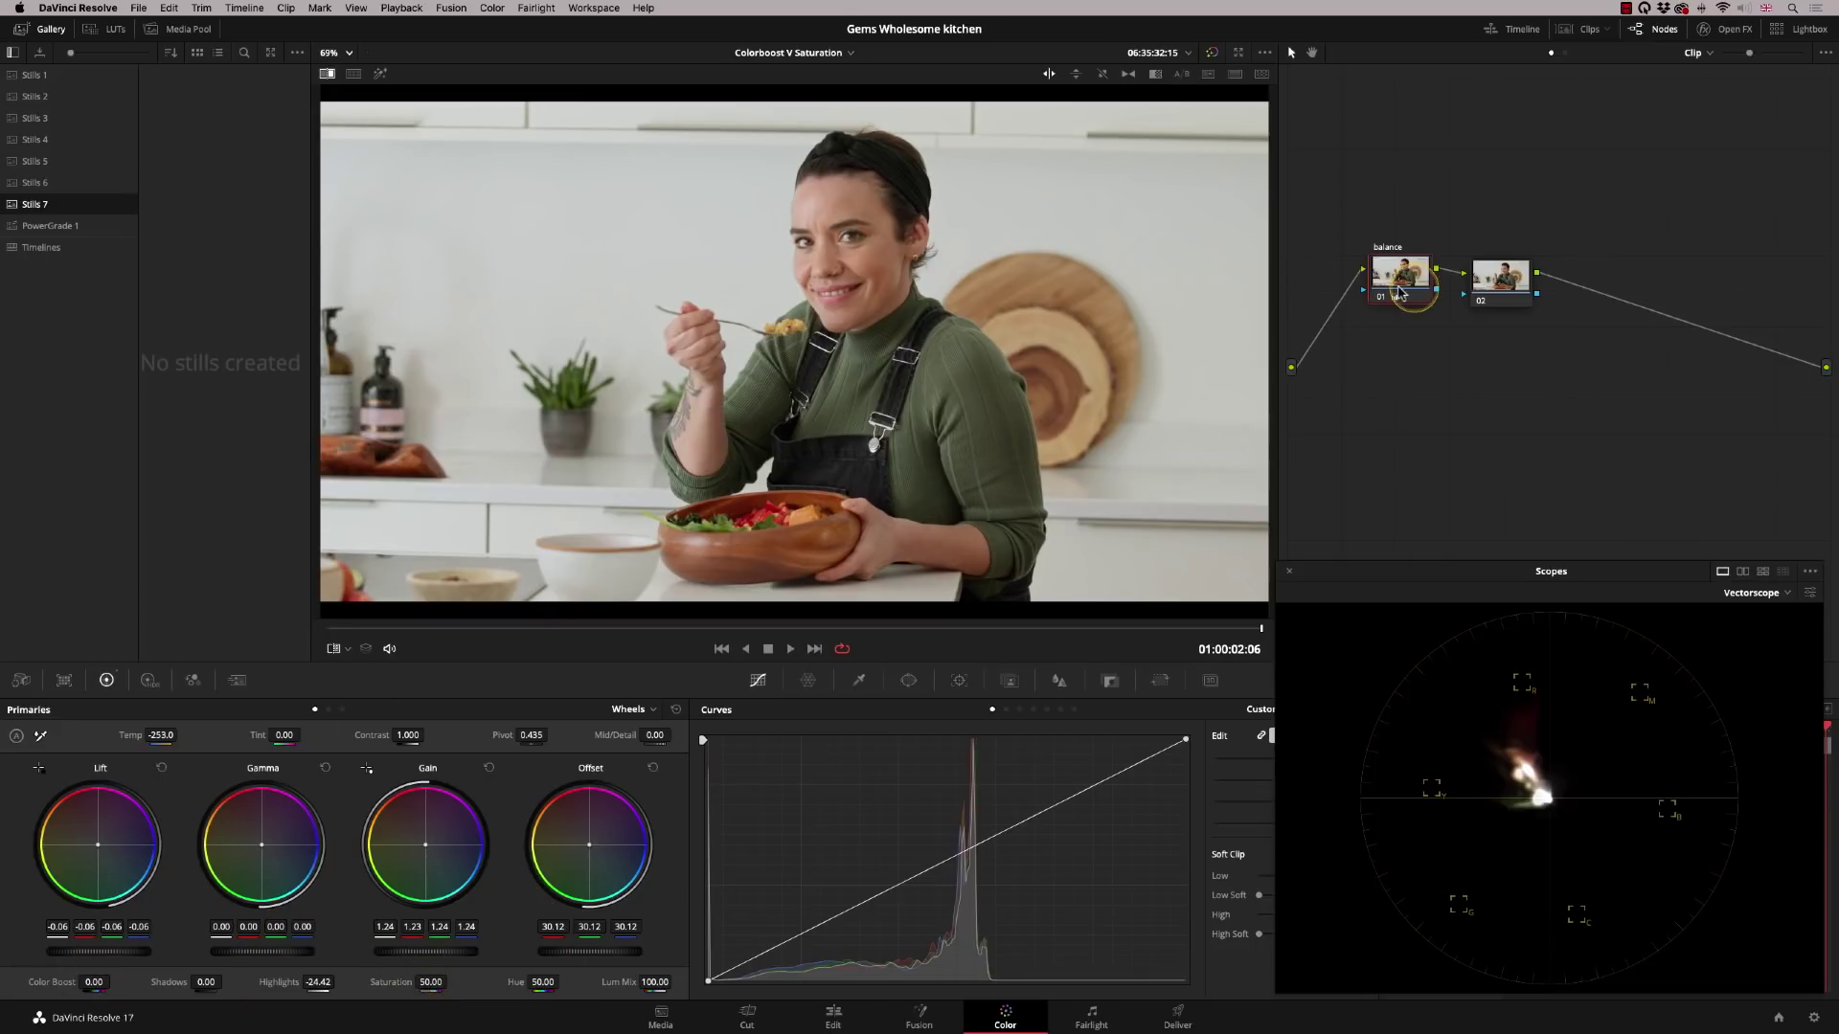
pyautogui.moveTo(1506, 273); pyautogui.dragTo(1512, 268)
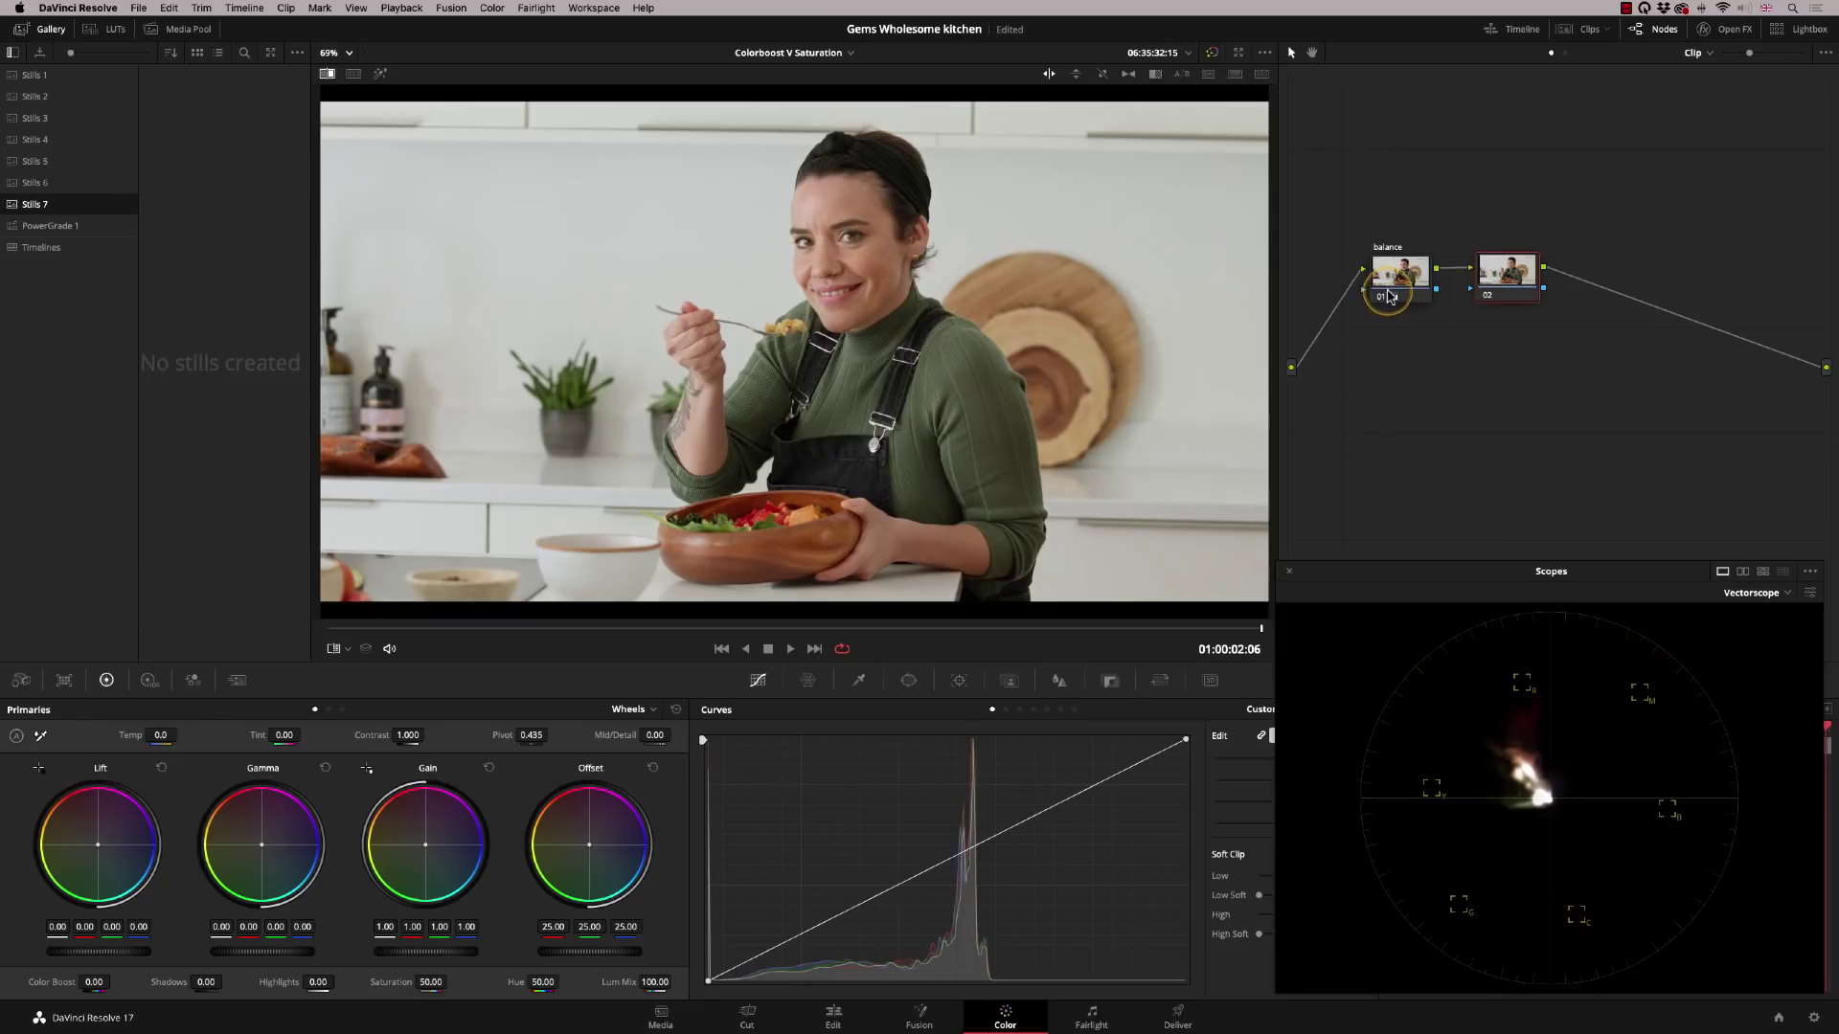
# Step: Raise node 02's Saturation, pushing it to 71.40 before settling at 66.60
pyautogui.moveTo(1513, 283); pyautogui.dragTo(1516, 285)
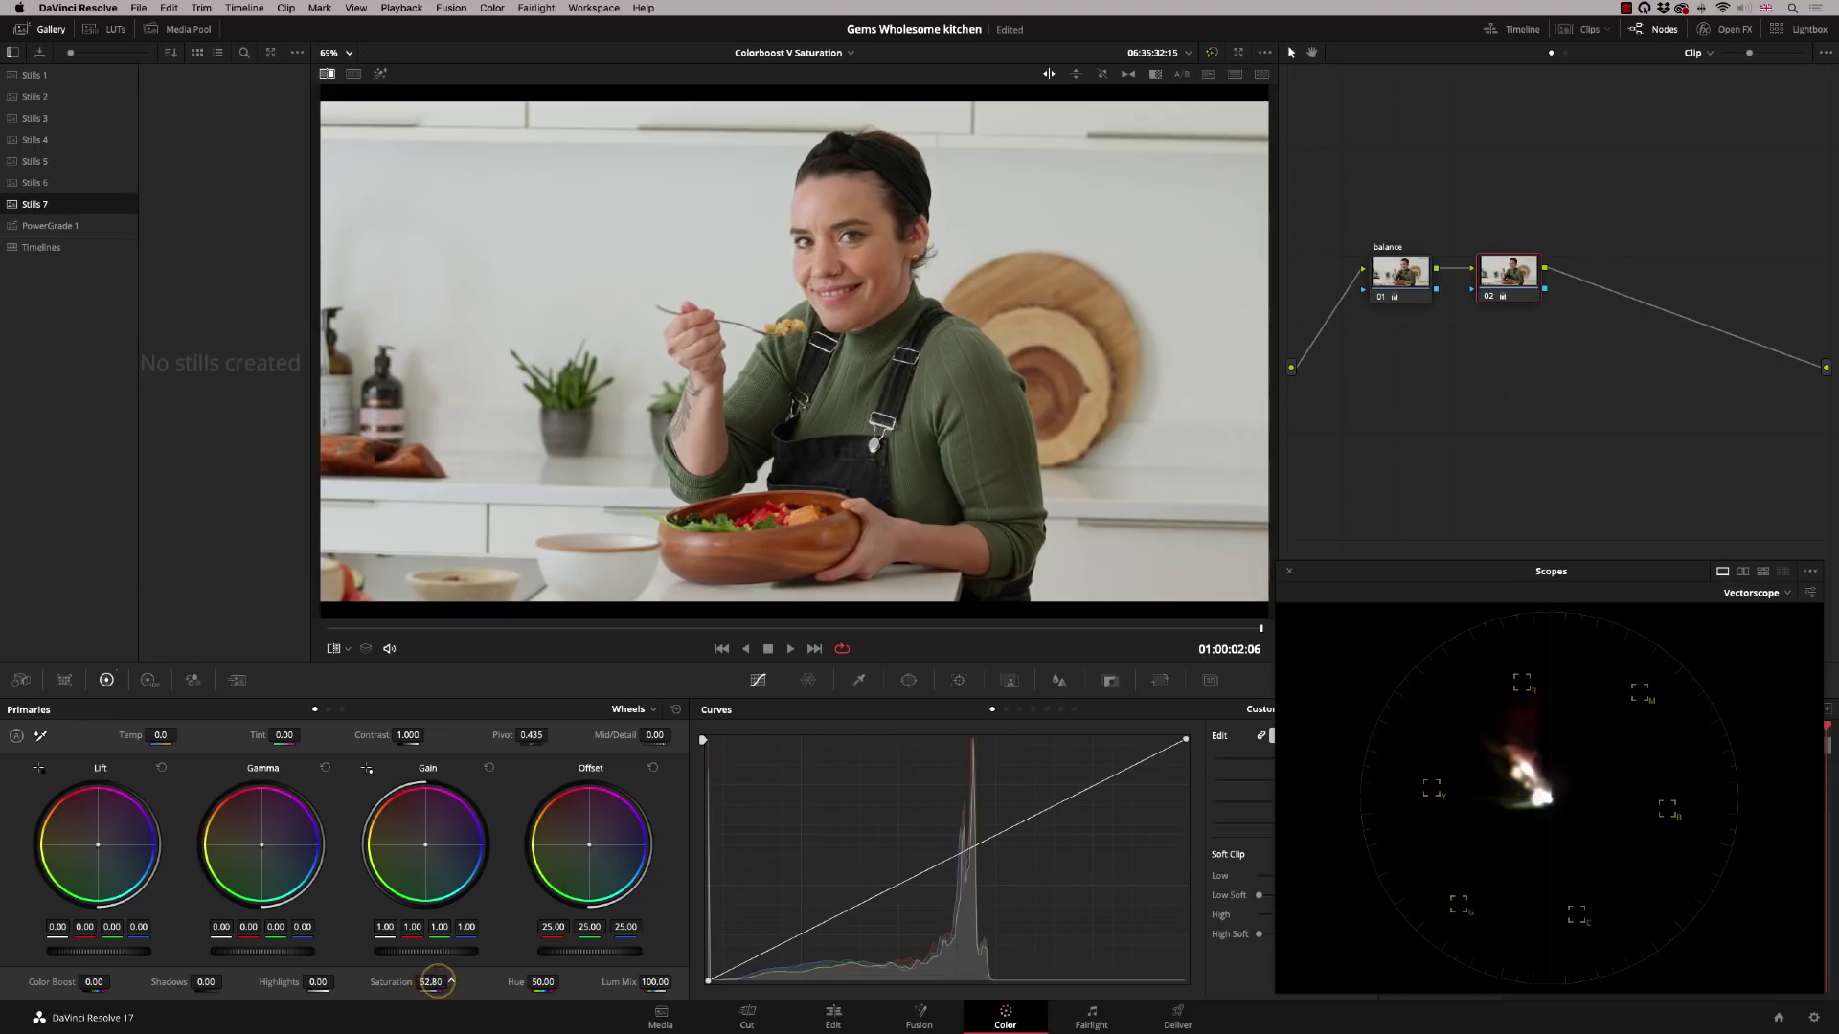
pyautogui.moveTo(448, 979); pyautogui.dragTo(529, 945)
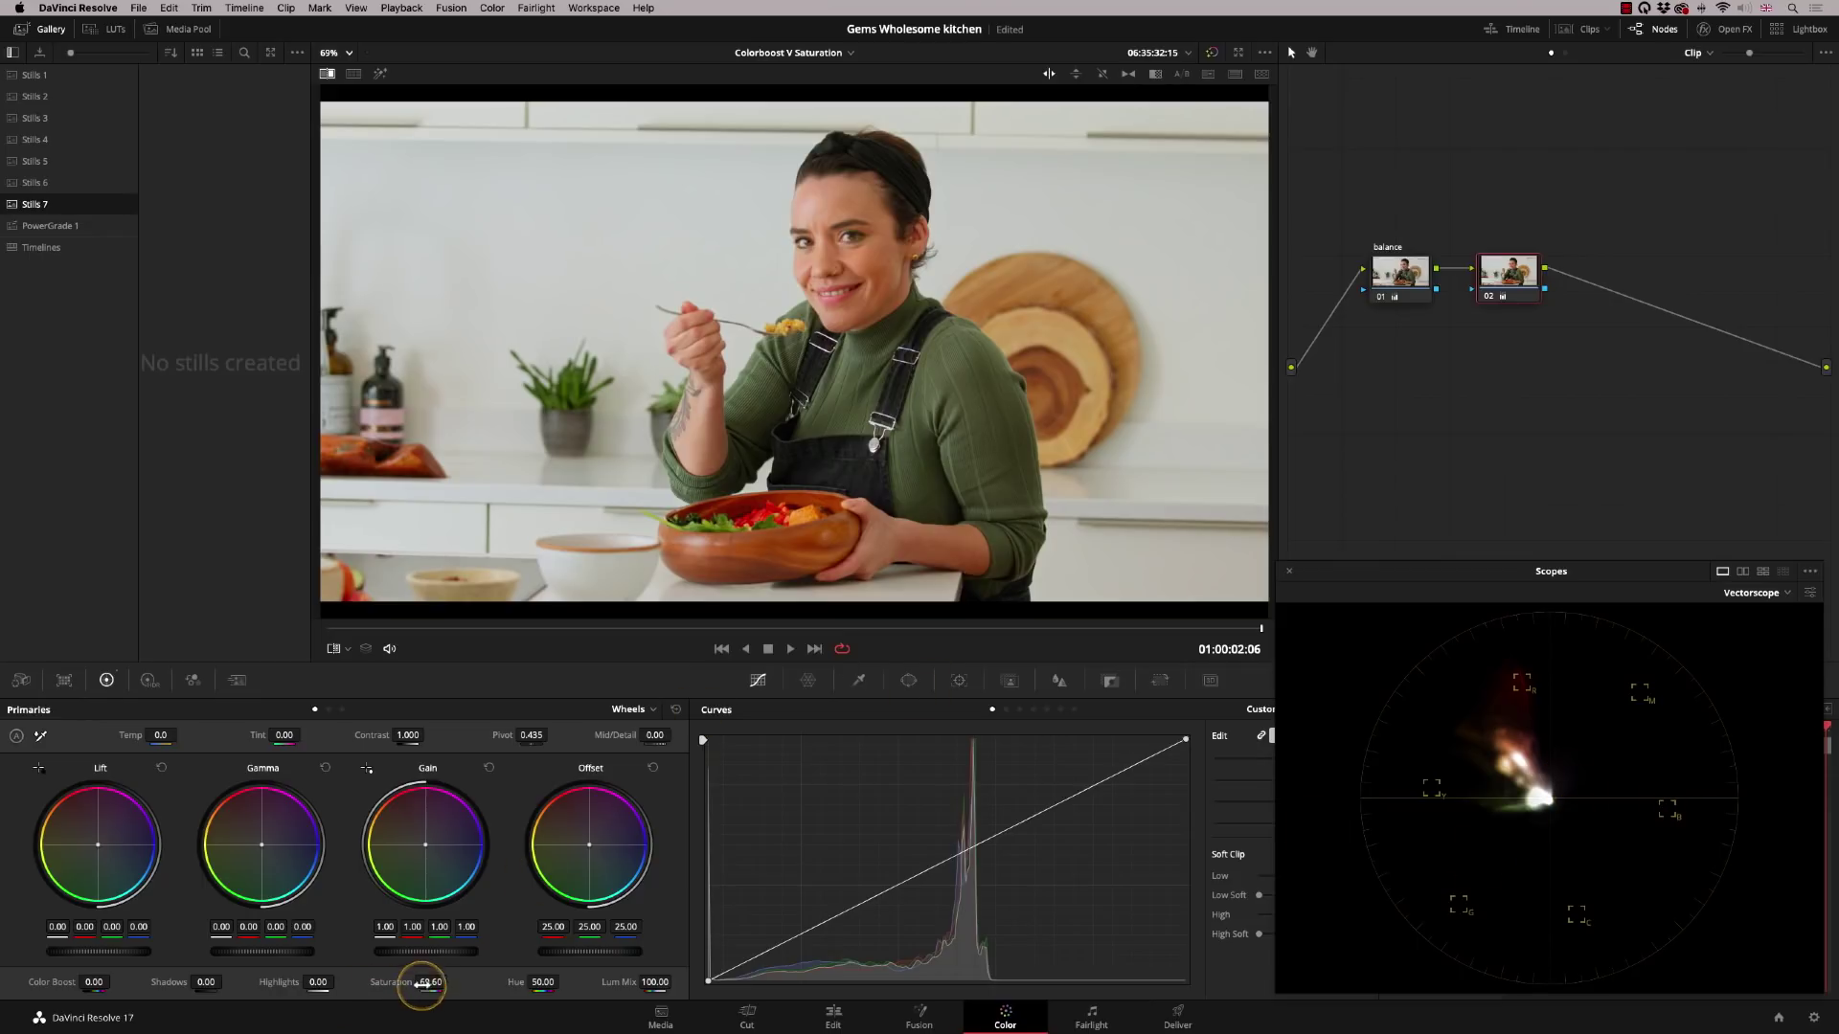
pyautogui.moveTo(431, 982); pyautogui.dragTo(450, 883)
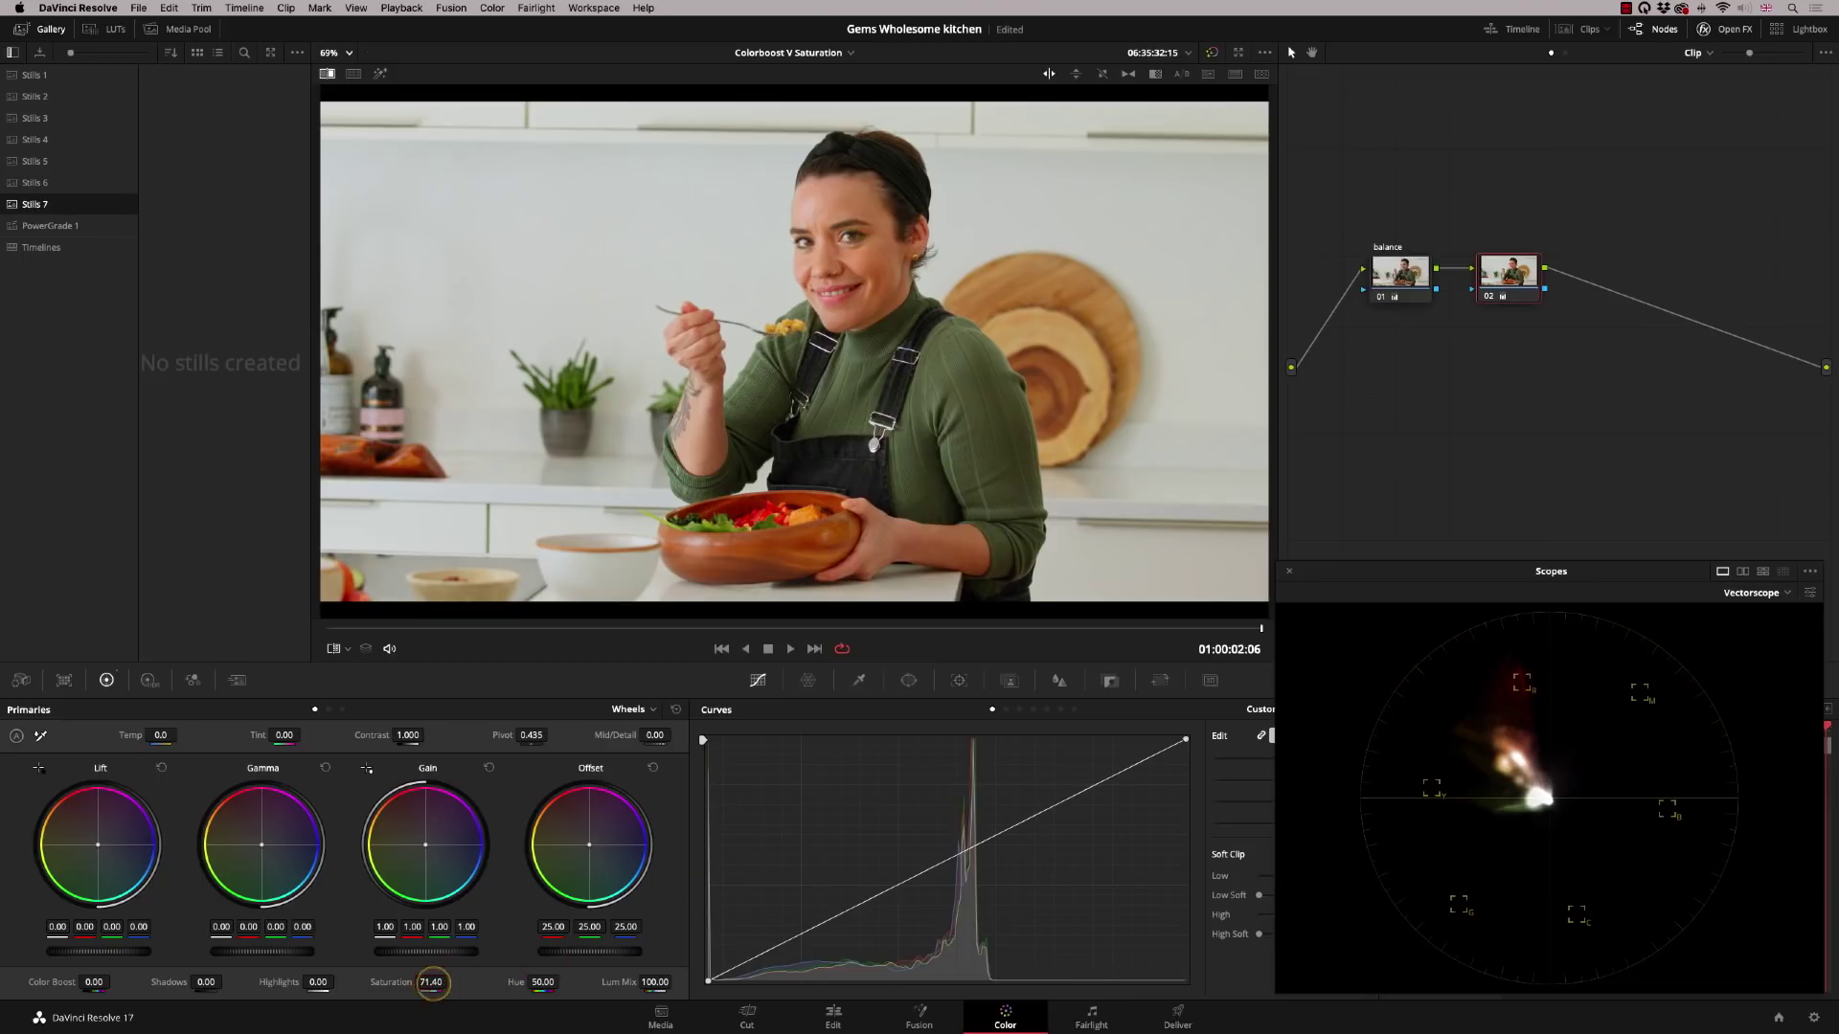
pyautogui.moveTo(424, 989); pyautogui.dragTo(412, 991)
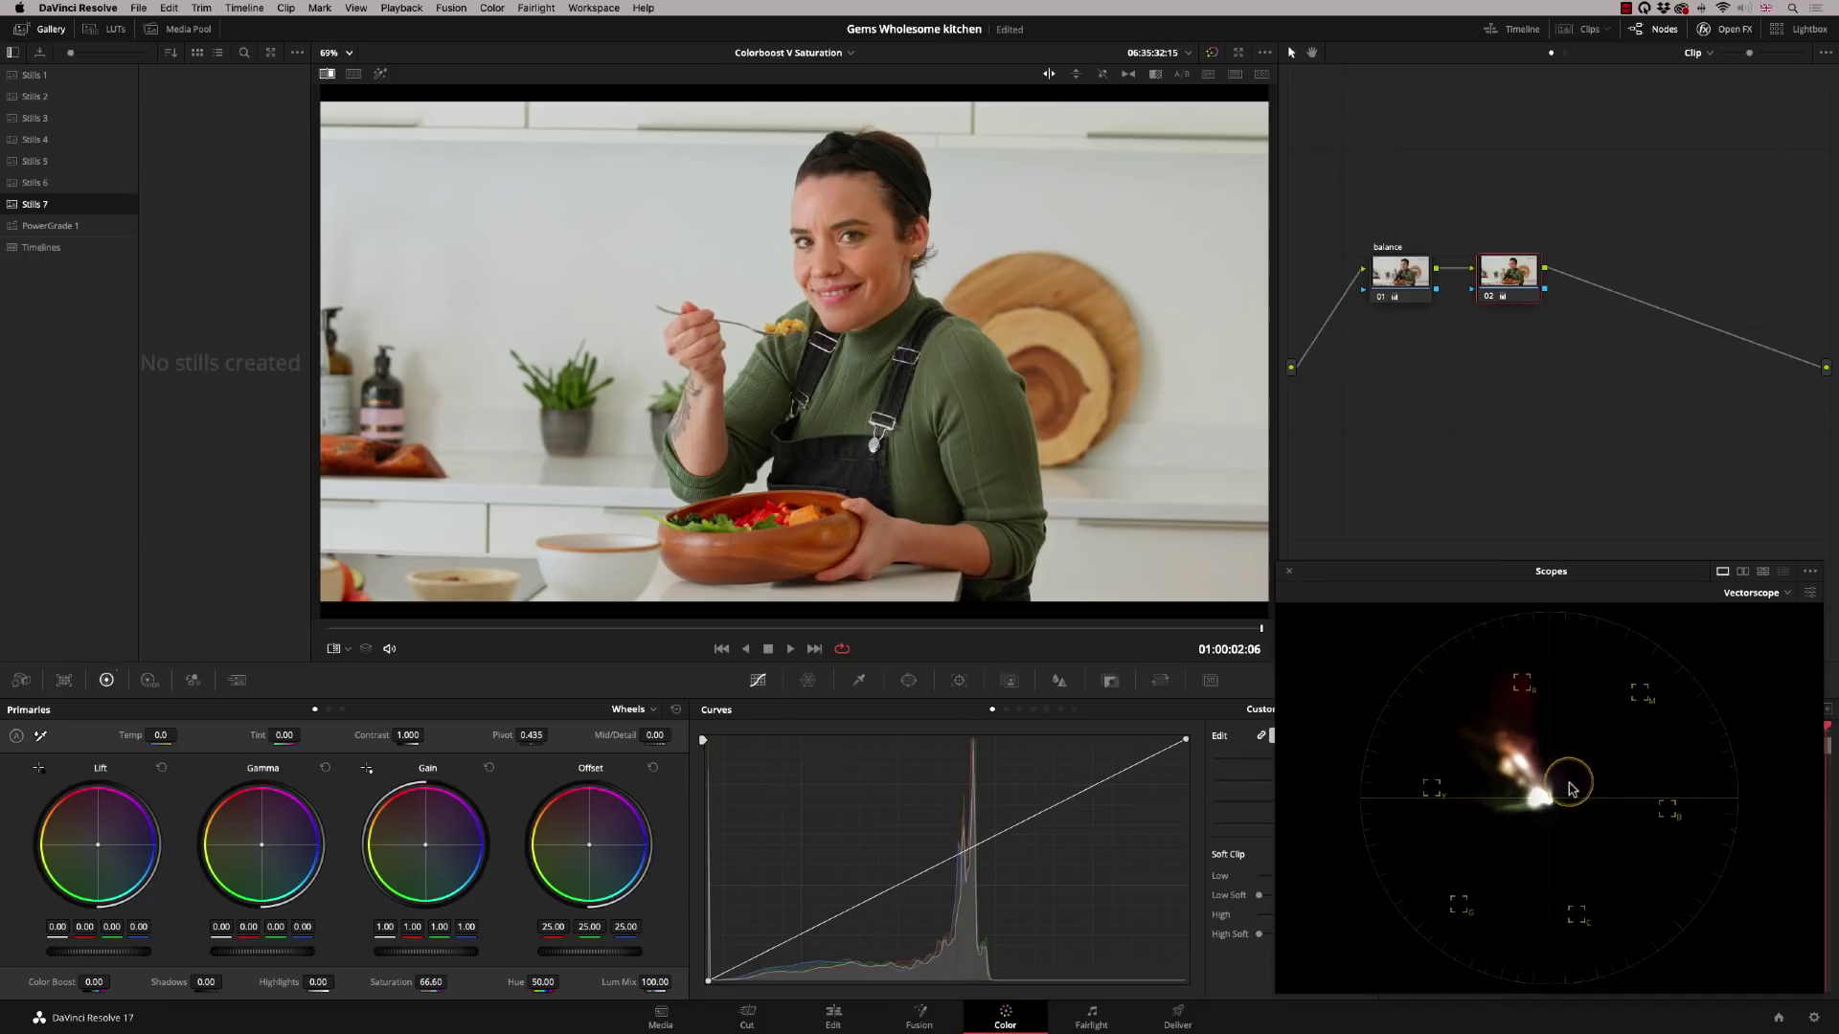
# Step: Grab a gallery still of the saturated grade and label it 'Sat'
pyautogui.rightClick(575, 182)
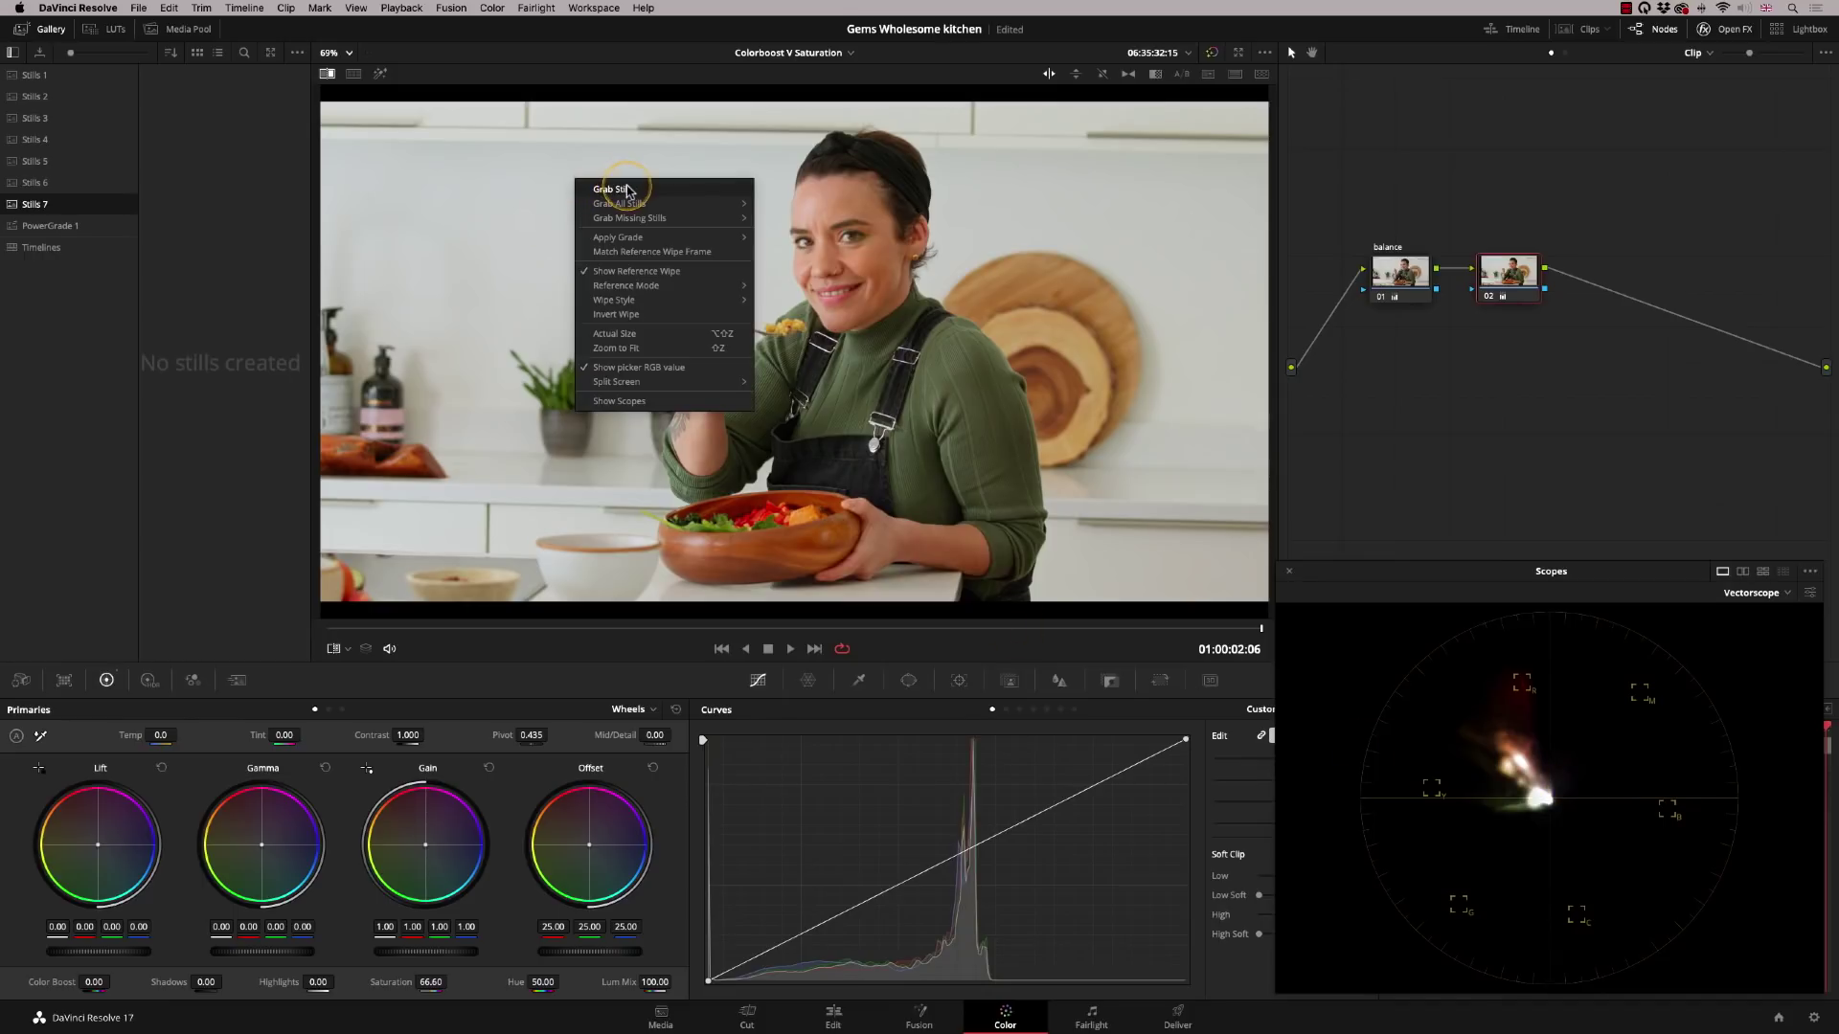
pyautogui.click(628, 191)
pyautogui.rightClick(197, 120)
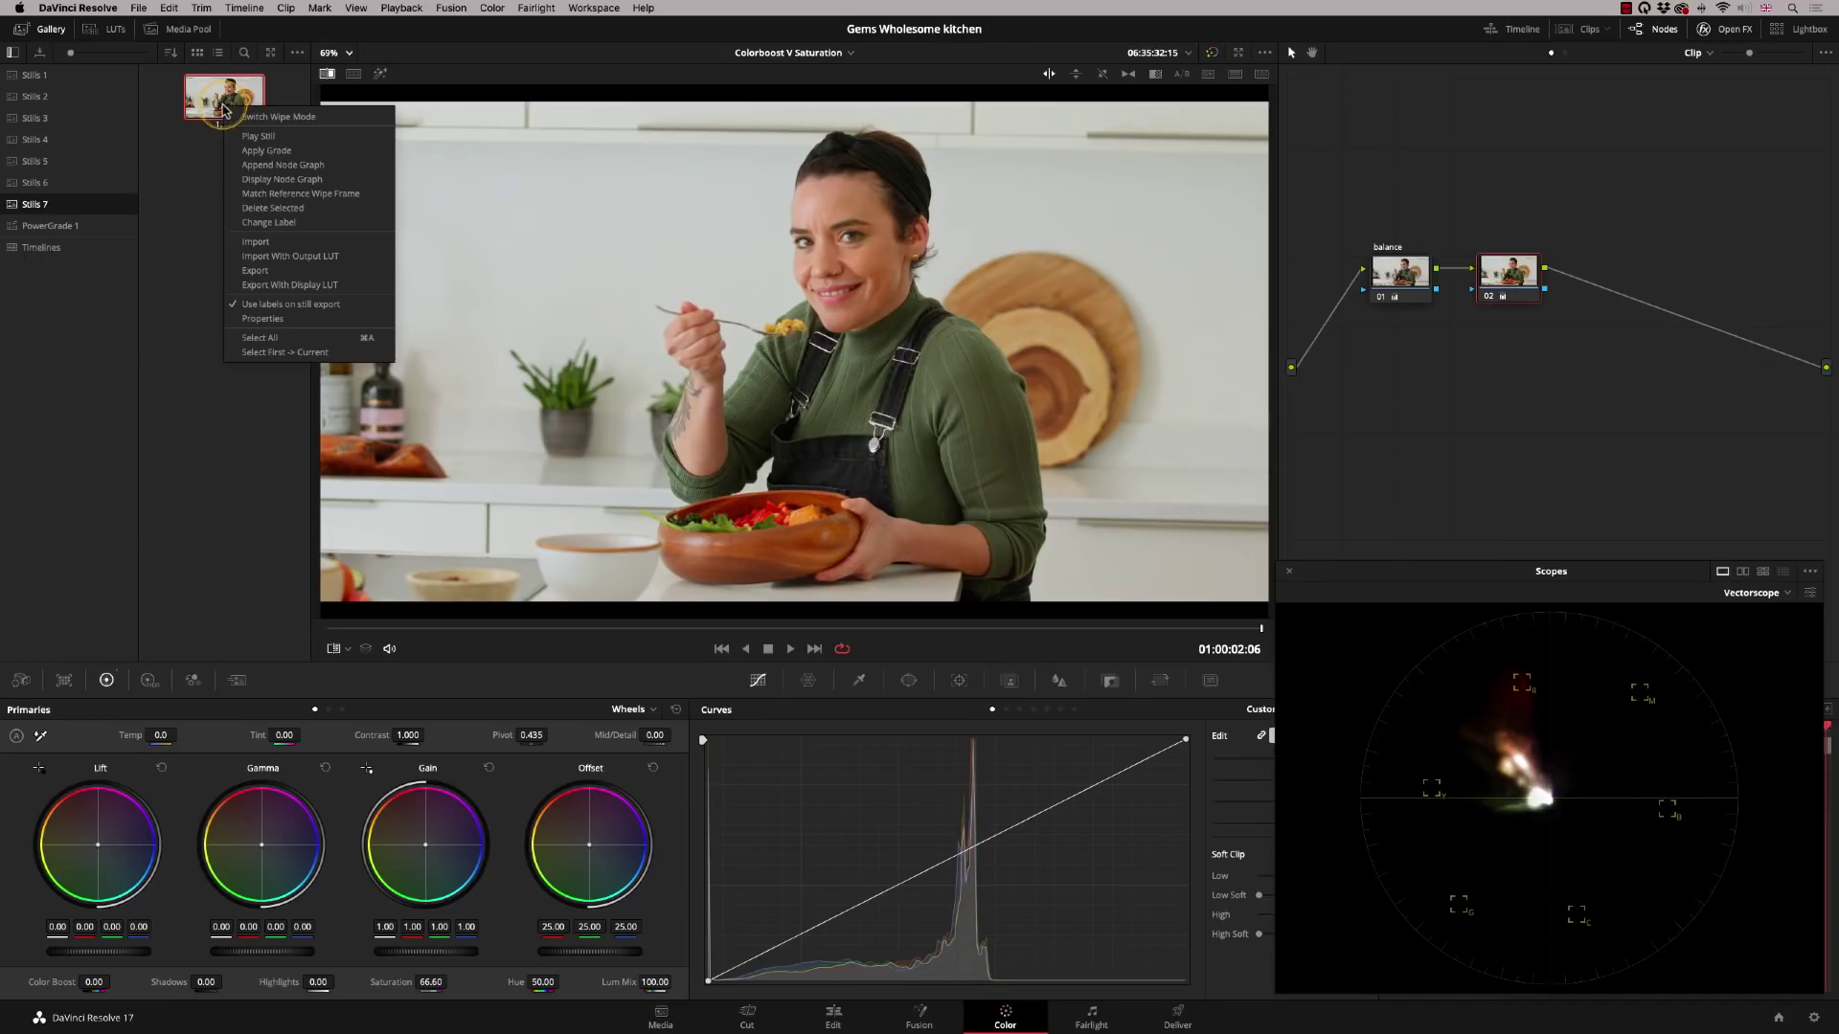
pyautogui.click(323, 221)
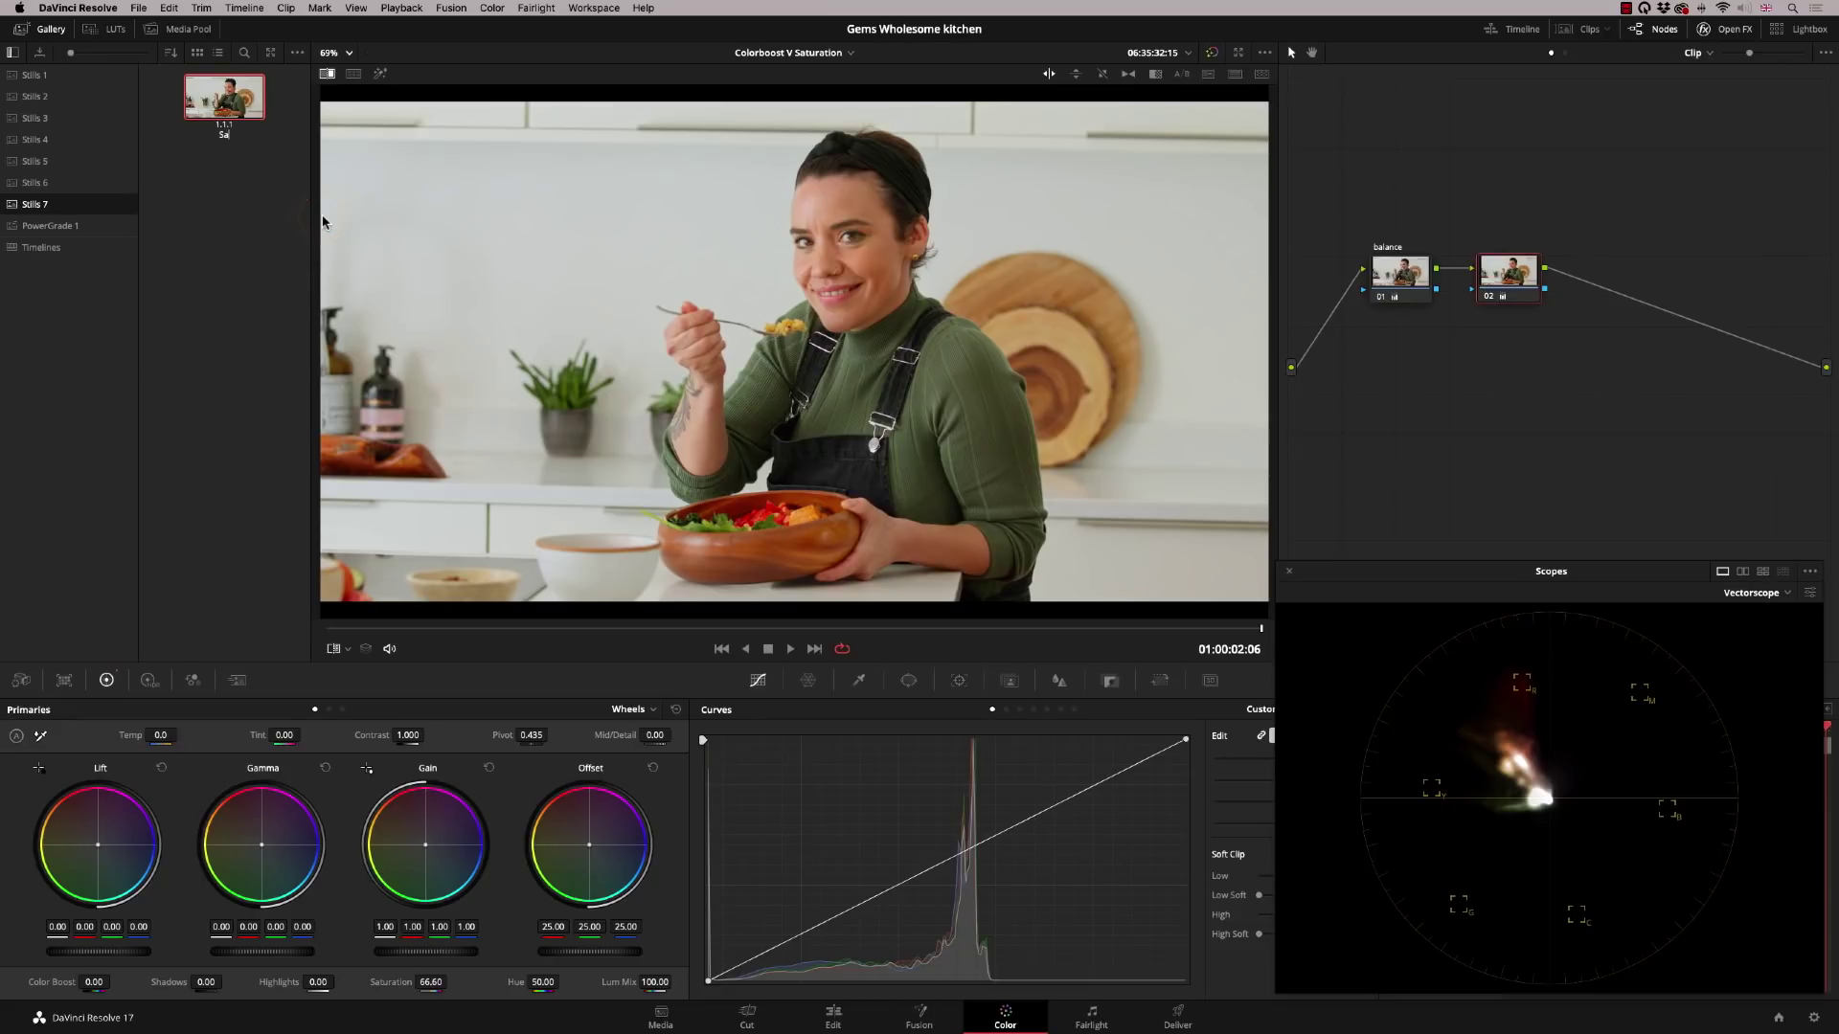
pyautogui.write('Sat')
pyautogui.press('Return')
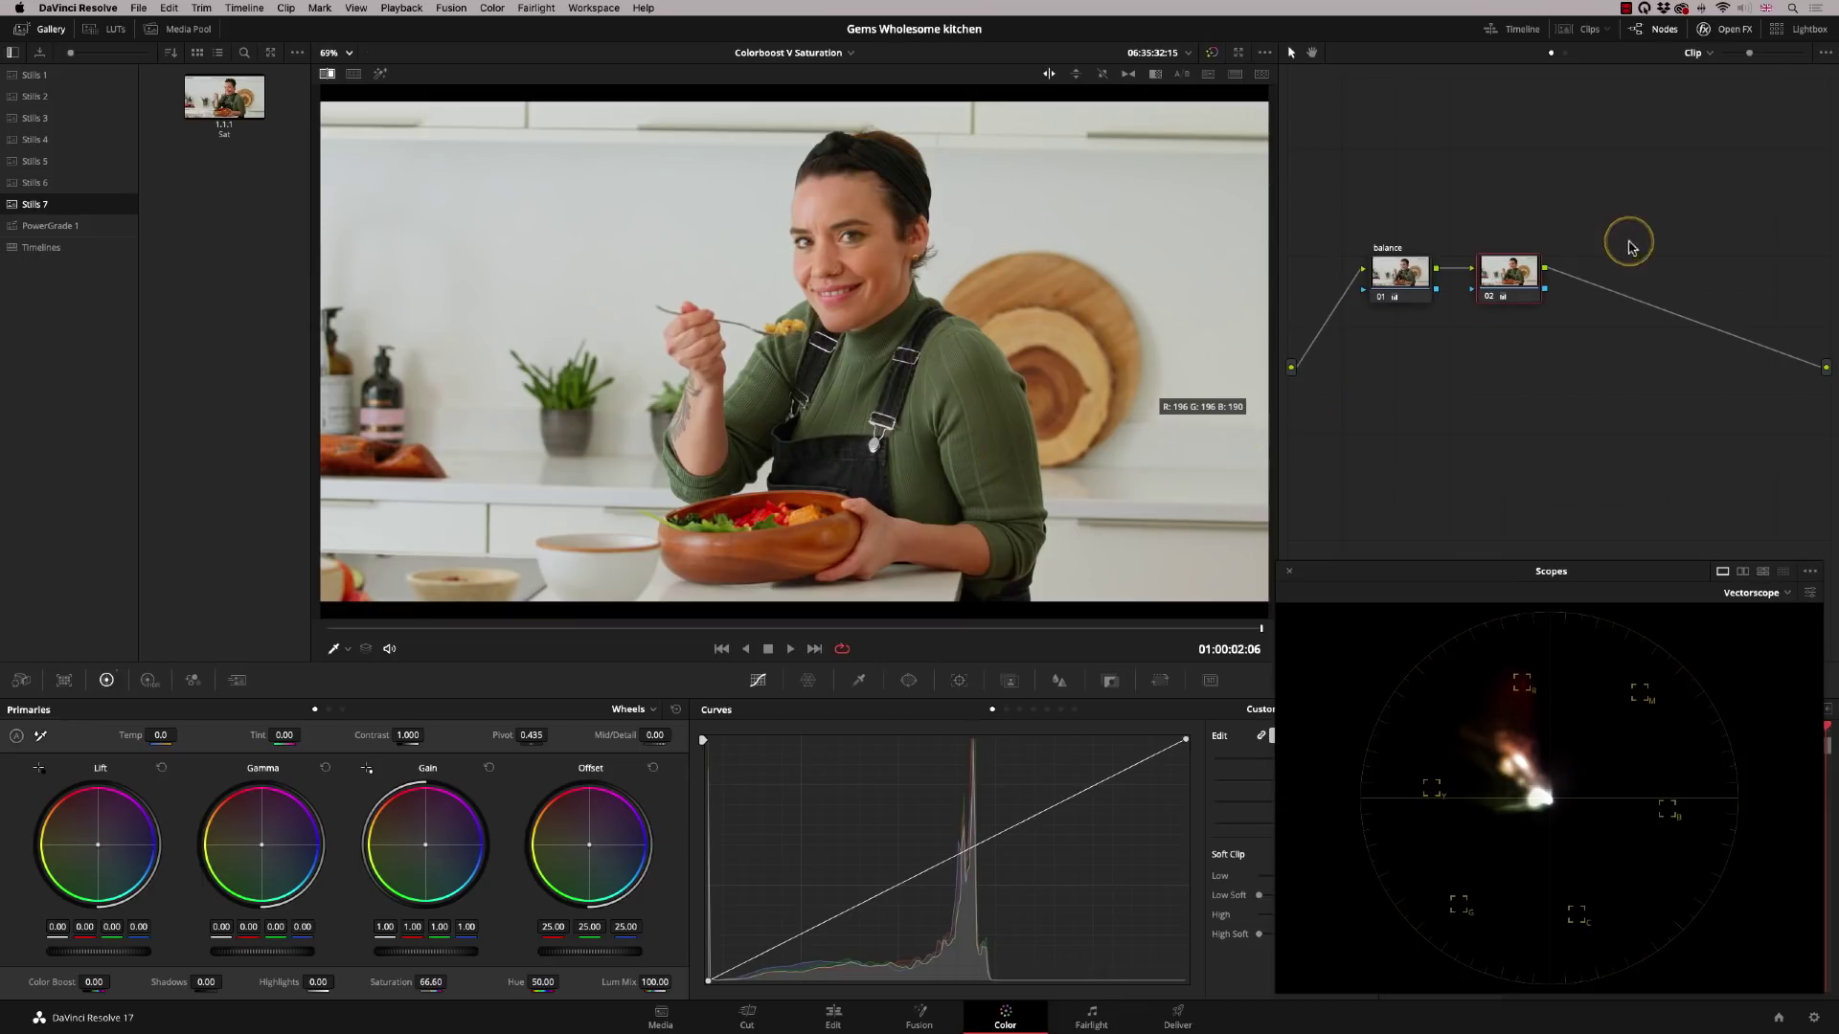
# Step: Clear node 02's Saturation boost with Reset Node Grade, then set Color Boost to 27.50
pyautogui.rightClick(1513, 278)
pyautogui.click(1539, 287)
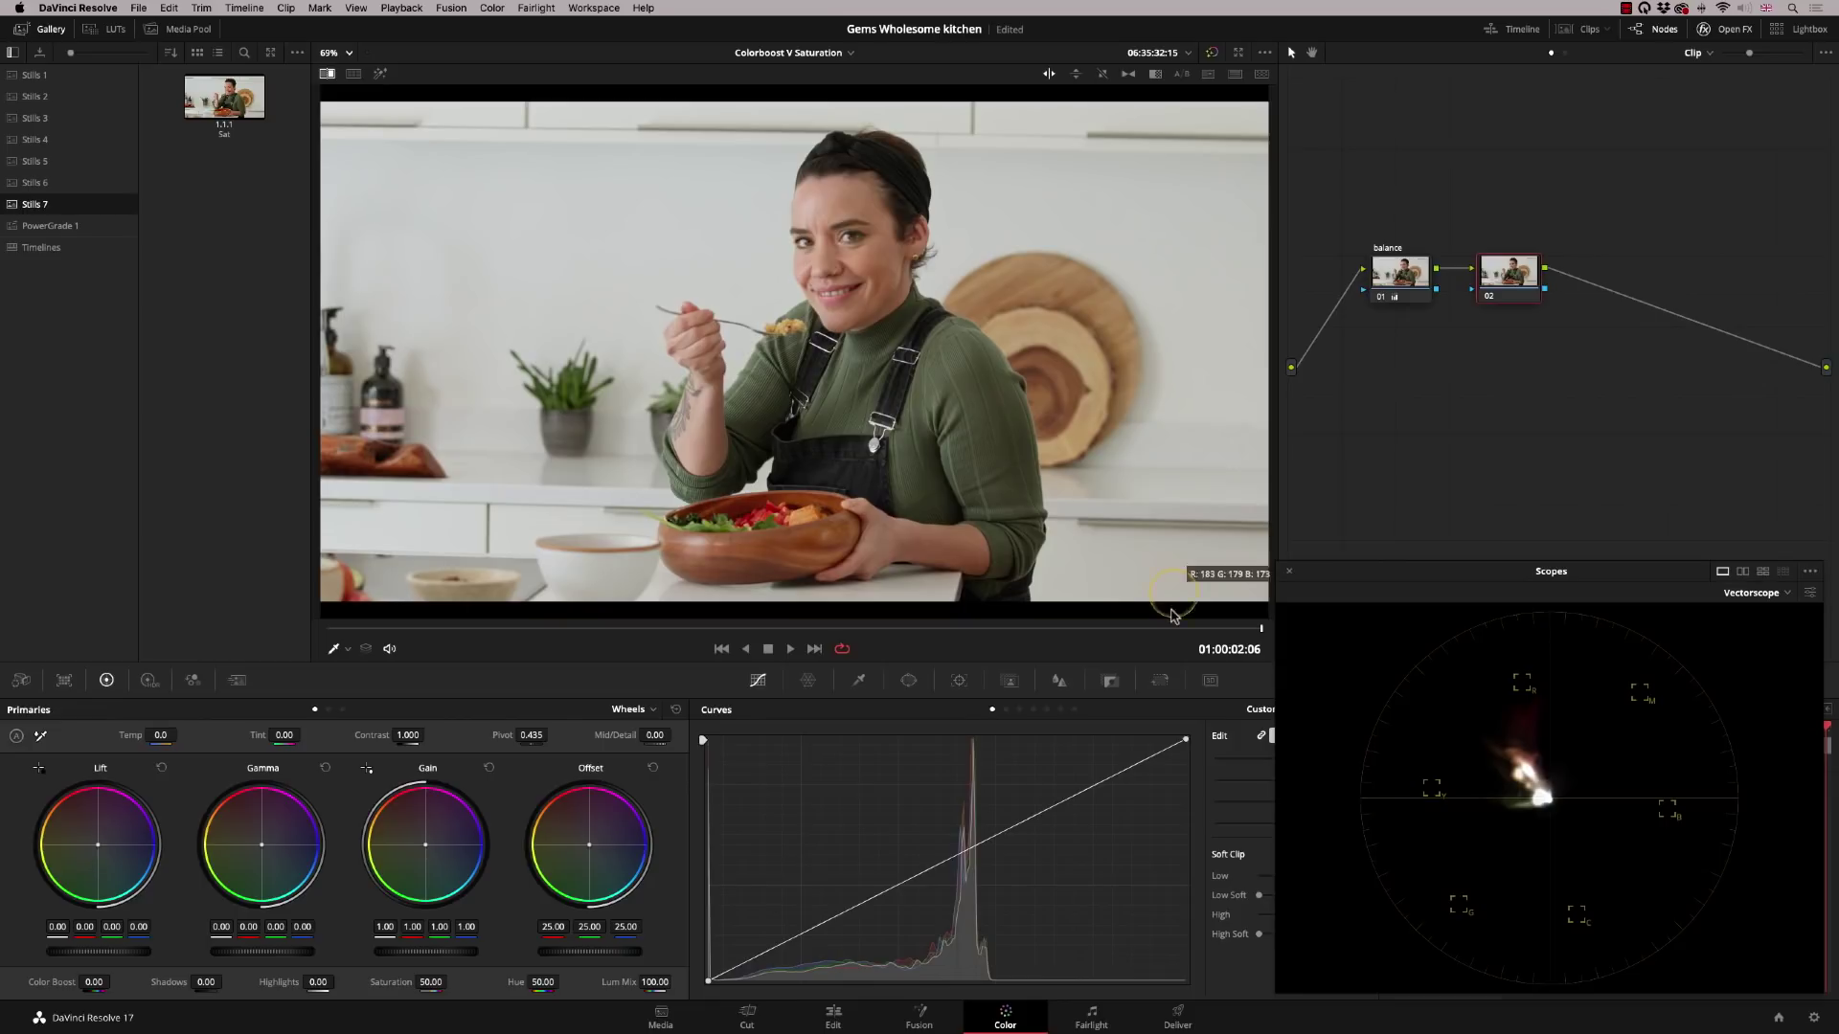
pyautogui.moveTo(347, 398)
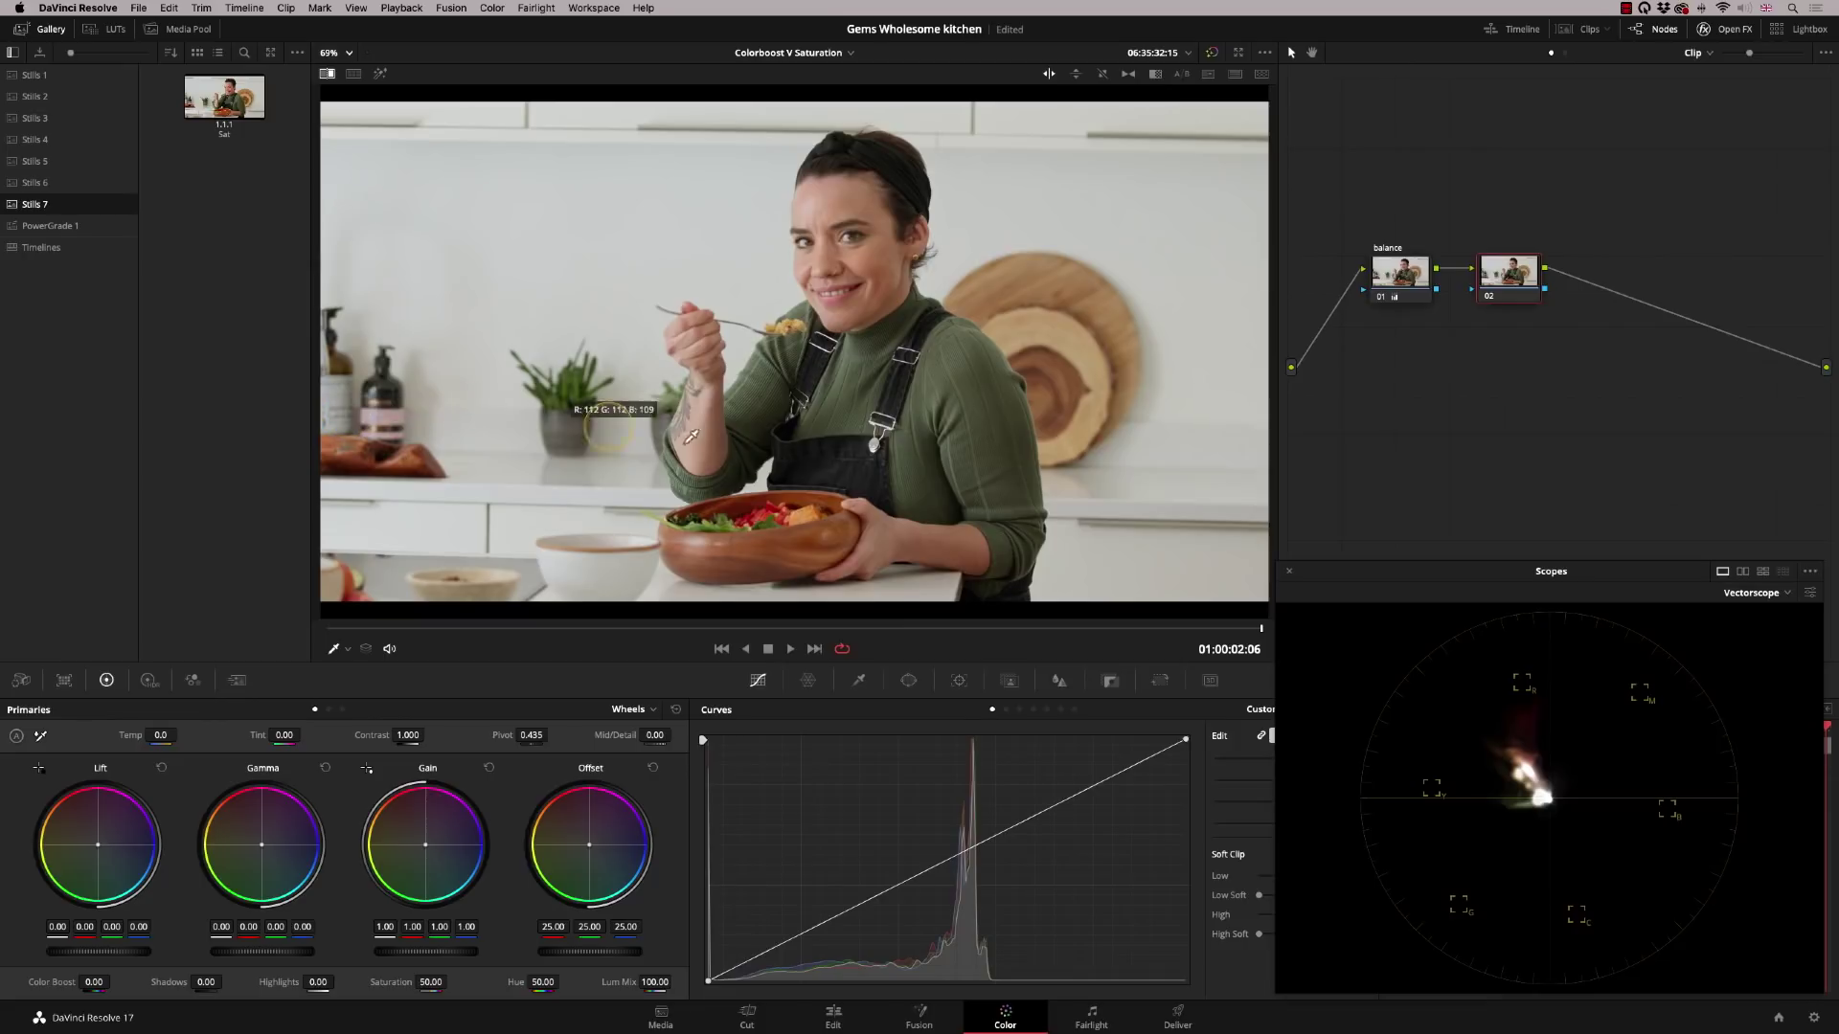
pyautogui.click(86, 982)
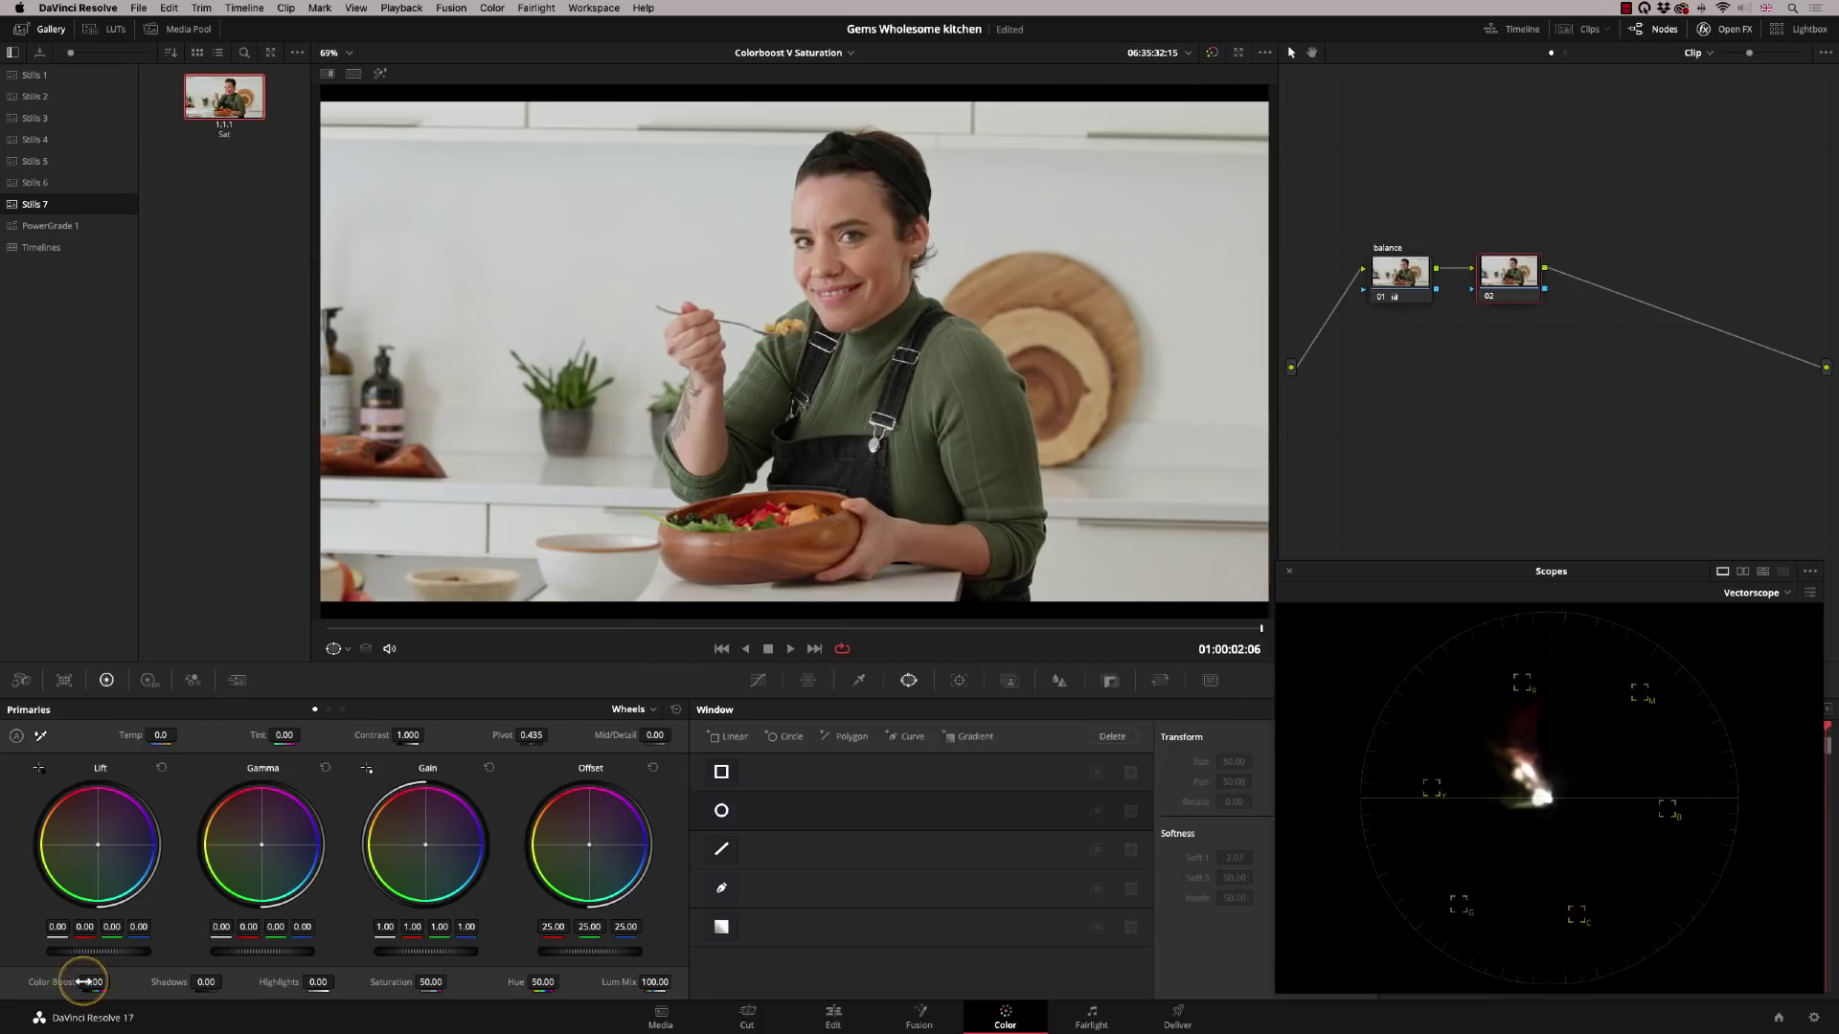
pyautogui.moveTo(89, 982); pyautogui.dragTo(114, 982)
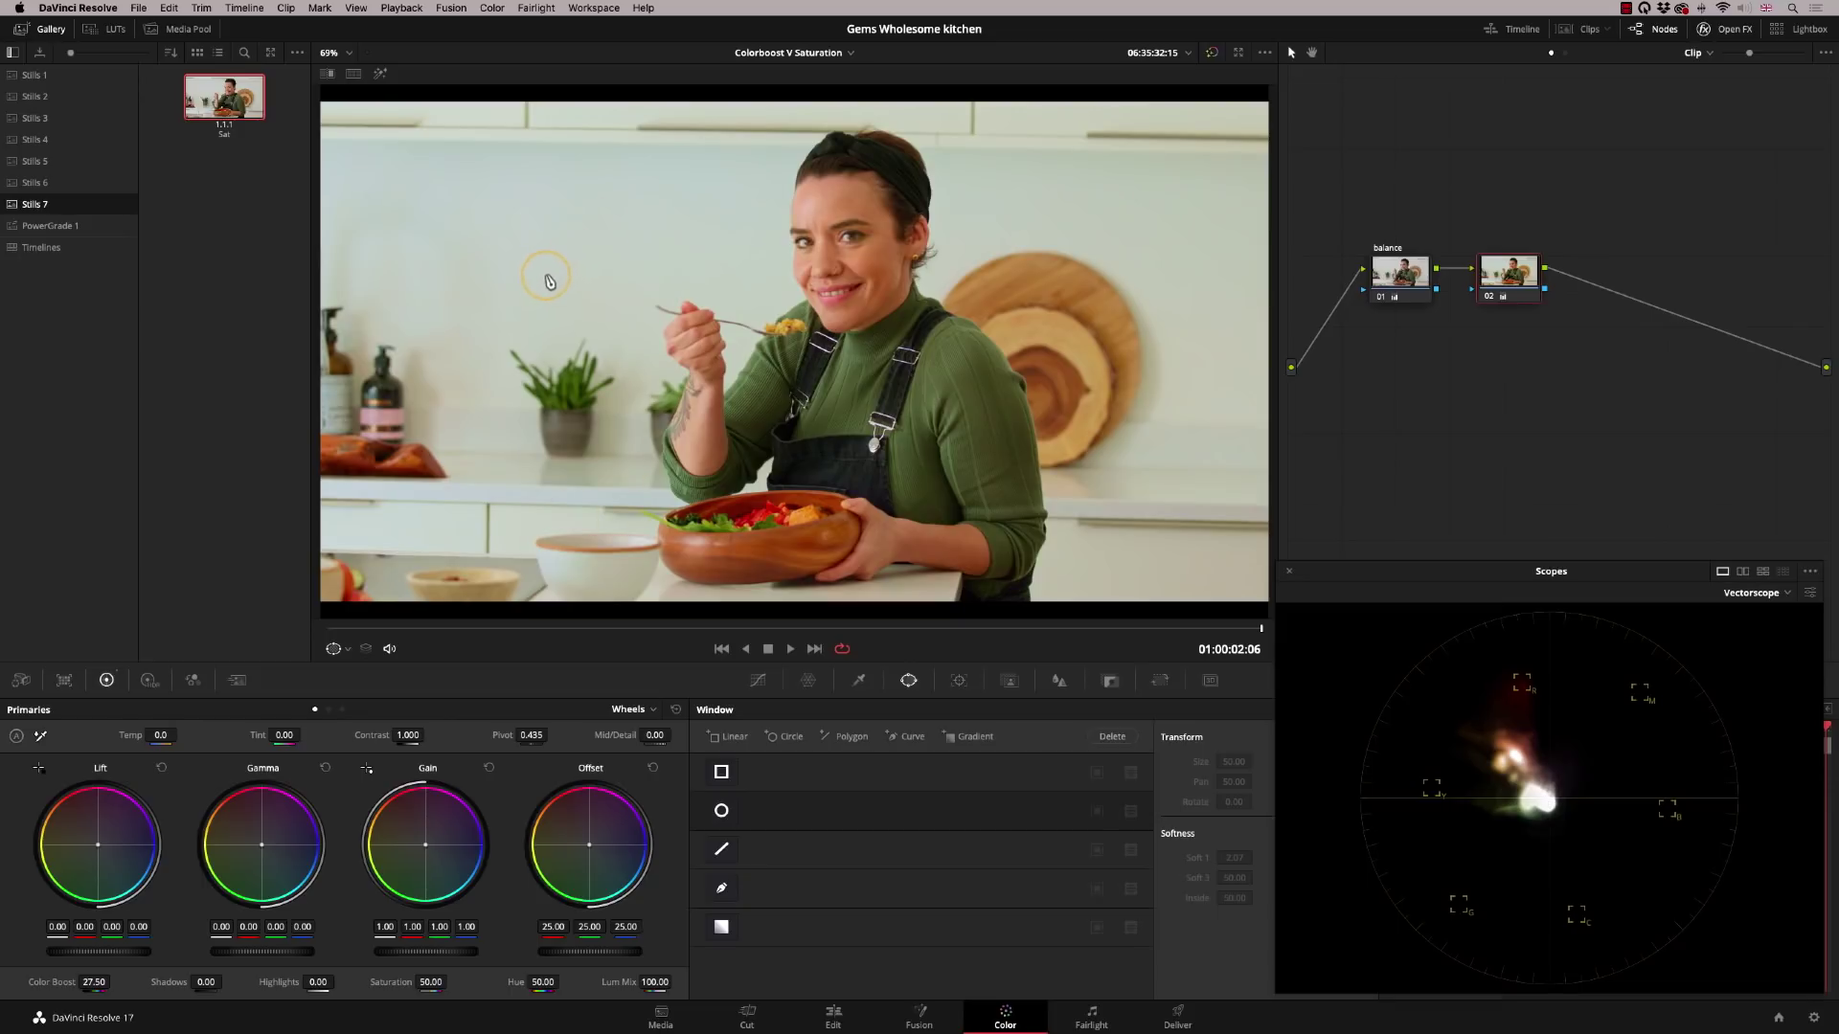
pyautogui.doubleClick(225, 99)
pyautogui.click(349, 54)
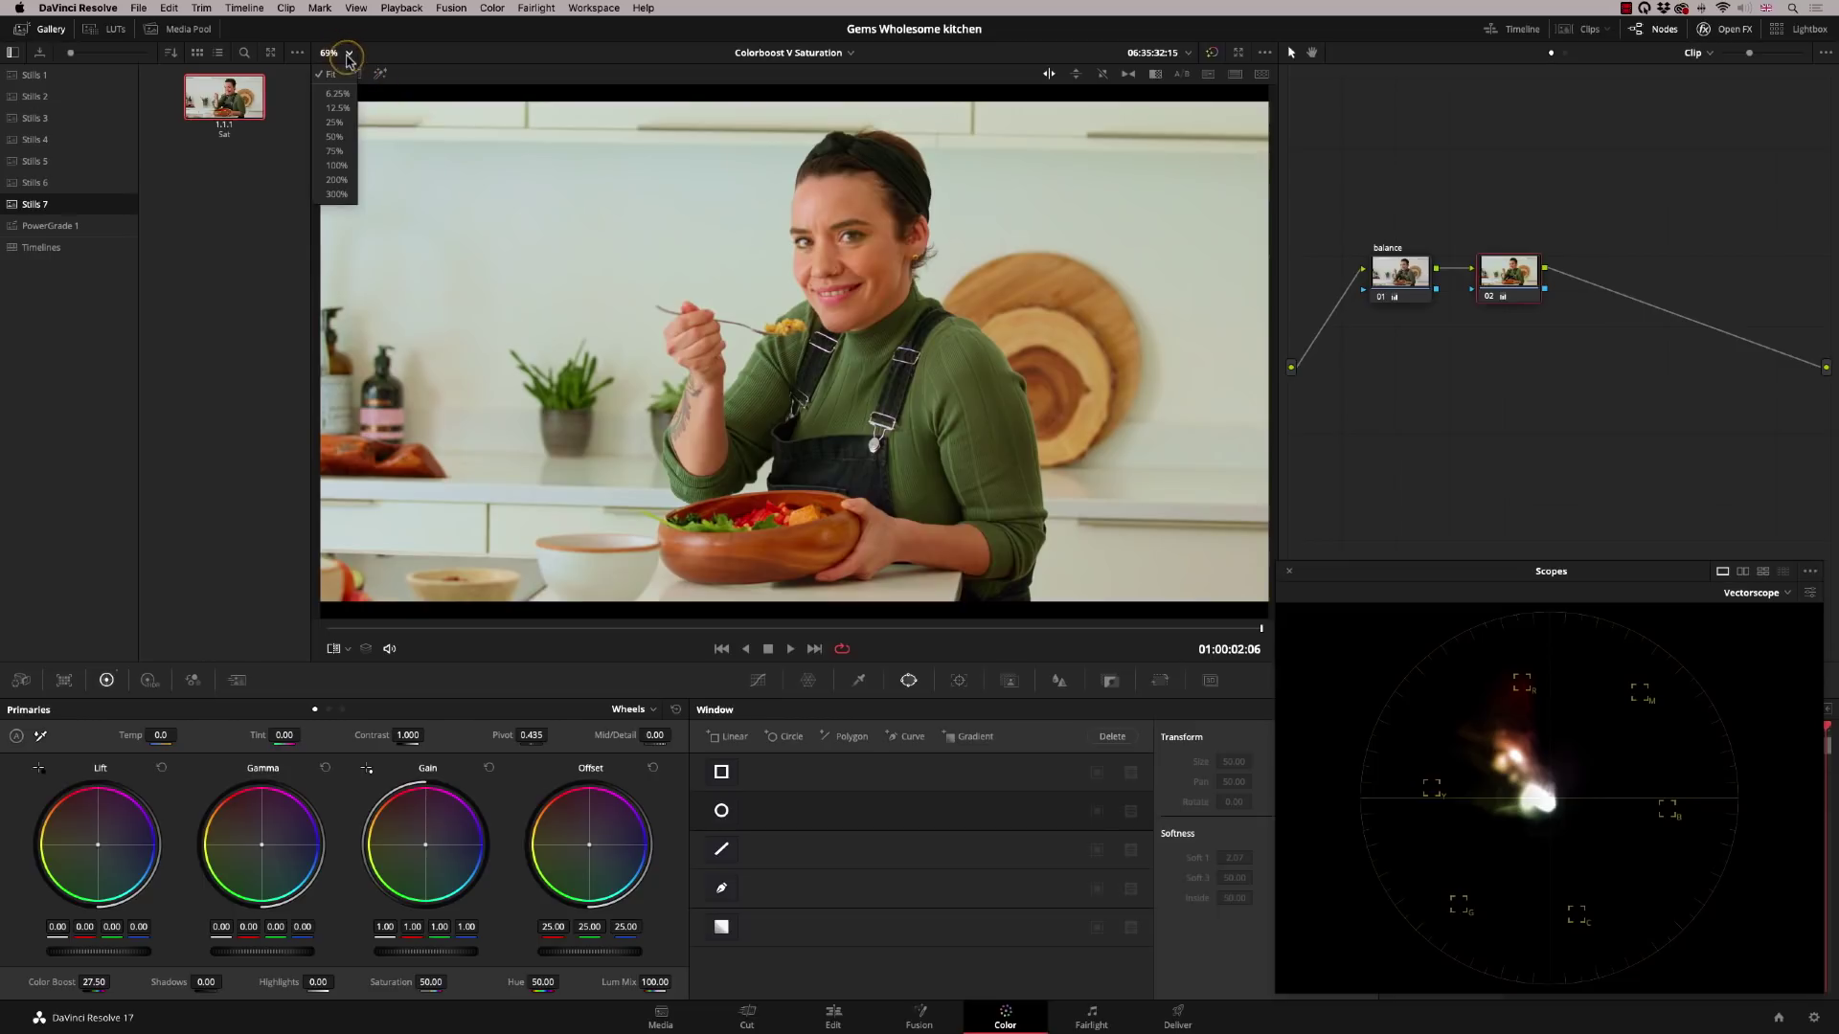
pyautogui.click(340, 195)
pyautogui.scroll(10, 996, 433)
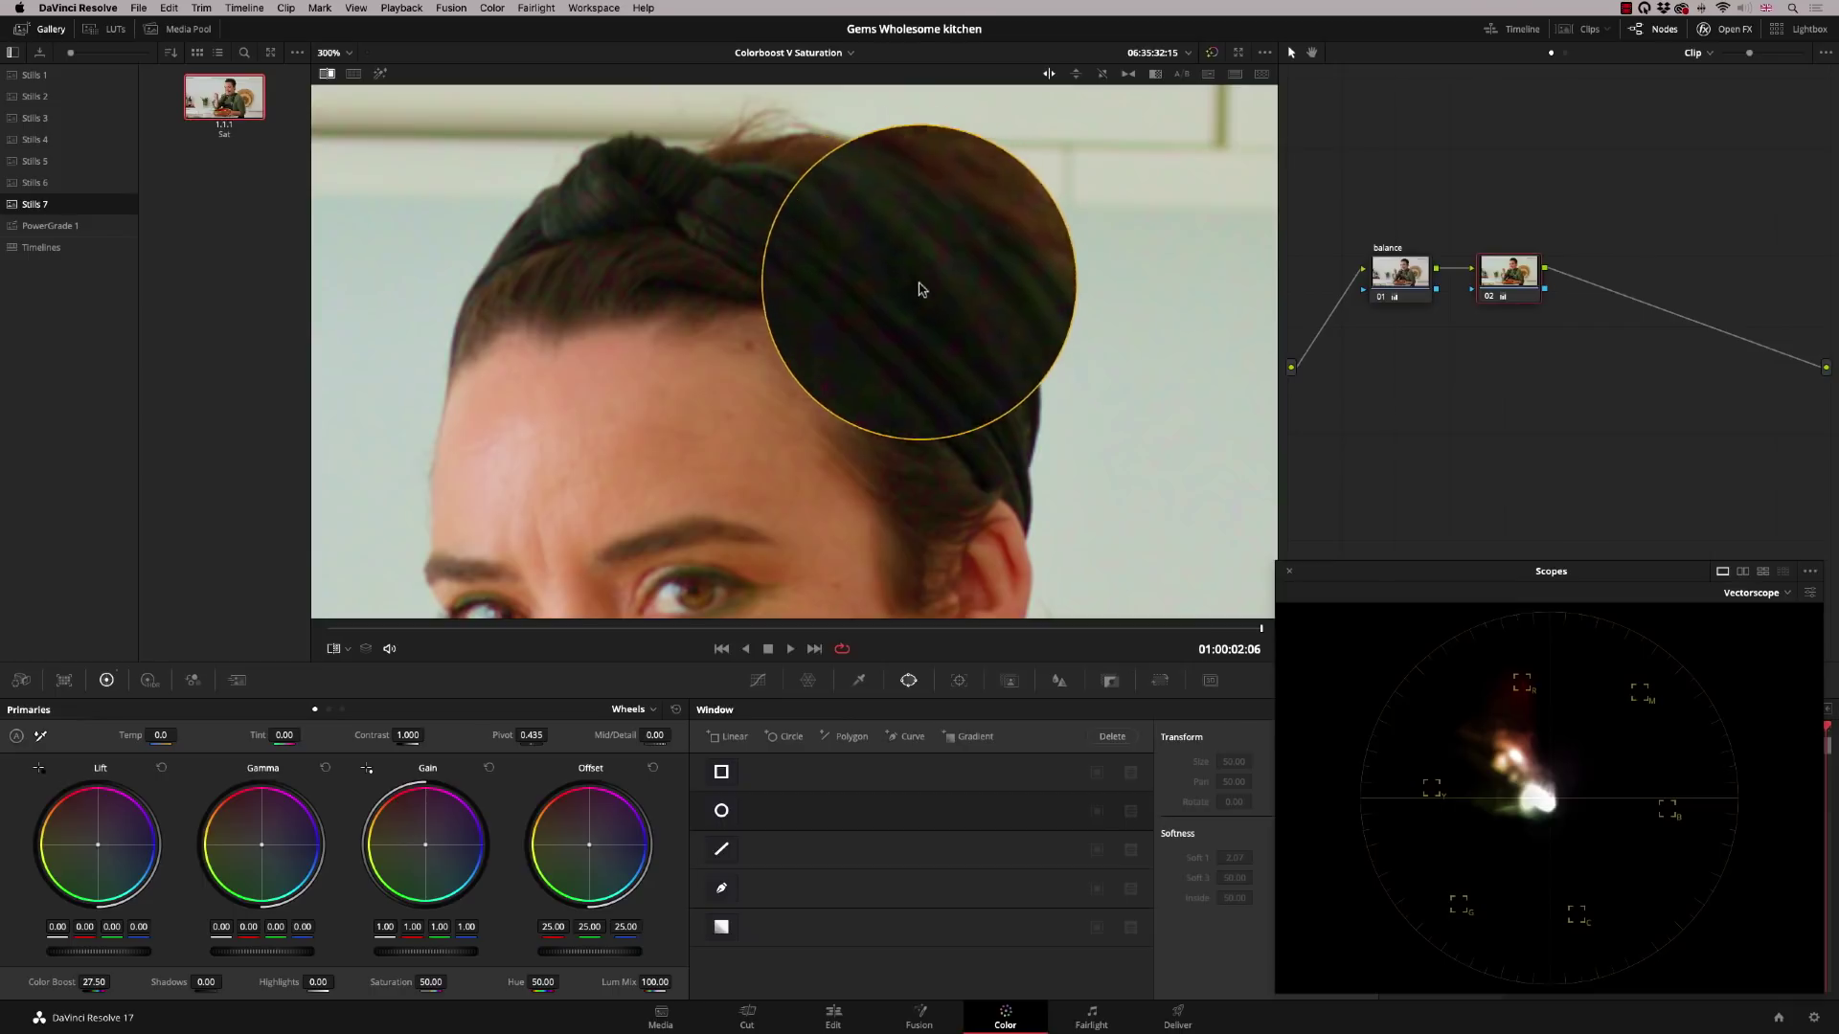
pyautogui.moveTo(874, 313)
pyautogui.mouseDown()
pyautogui.moveTo(891, 271)
pyautogui.moveTo(923, 307)
pyautogui.moveTo(919, 323)
pyautogui.moveTo(846, 271)
pyautogui.moveTo(911, 307)
pyautogui.moveTo(859, 283)
pyautogui.mouseUp()
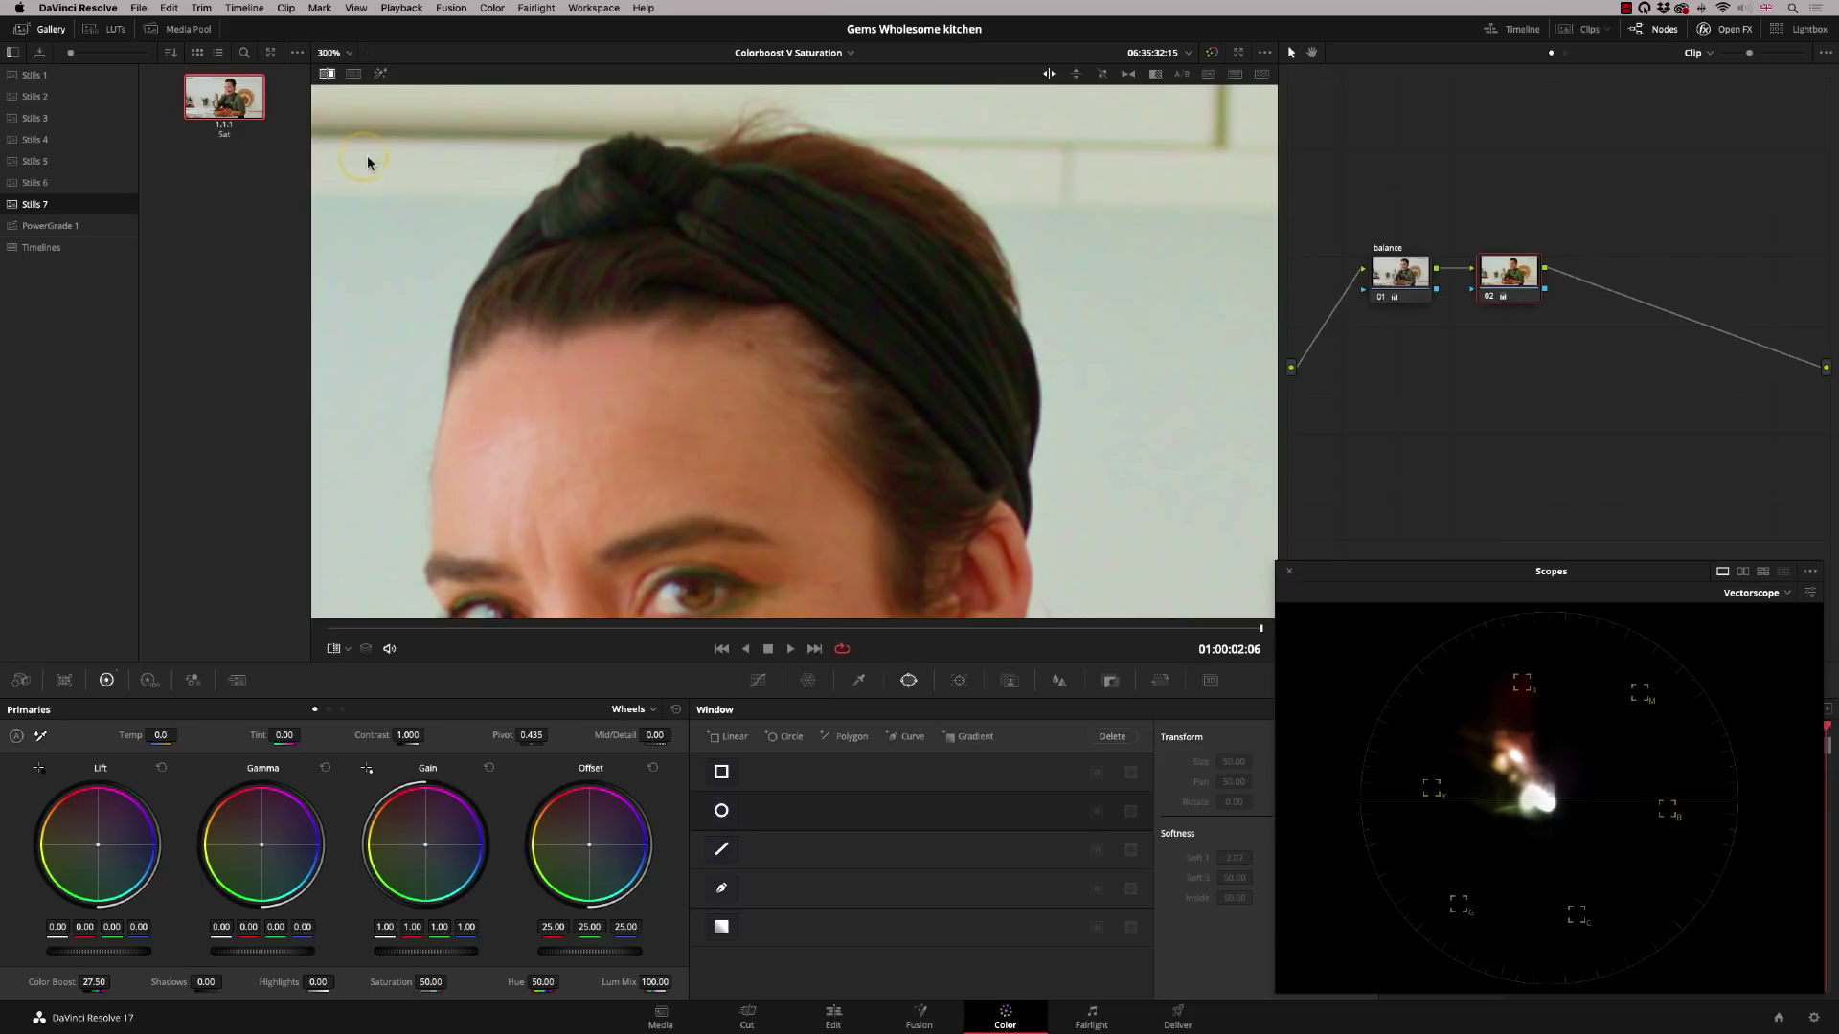
pyautogui.middleClick(226, 96)
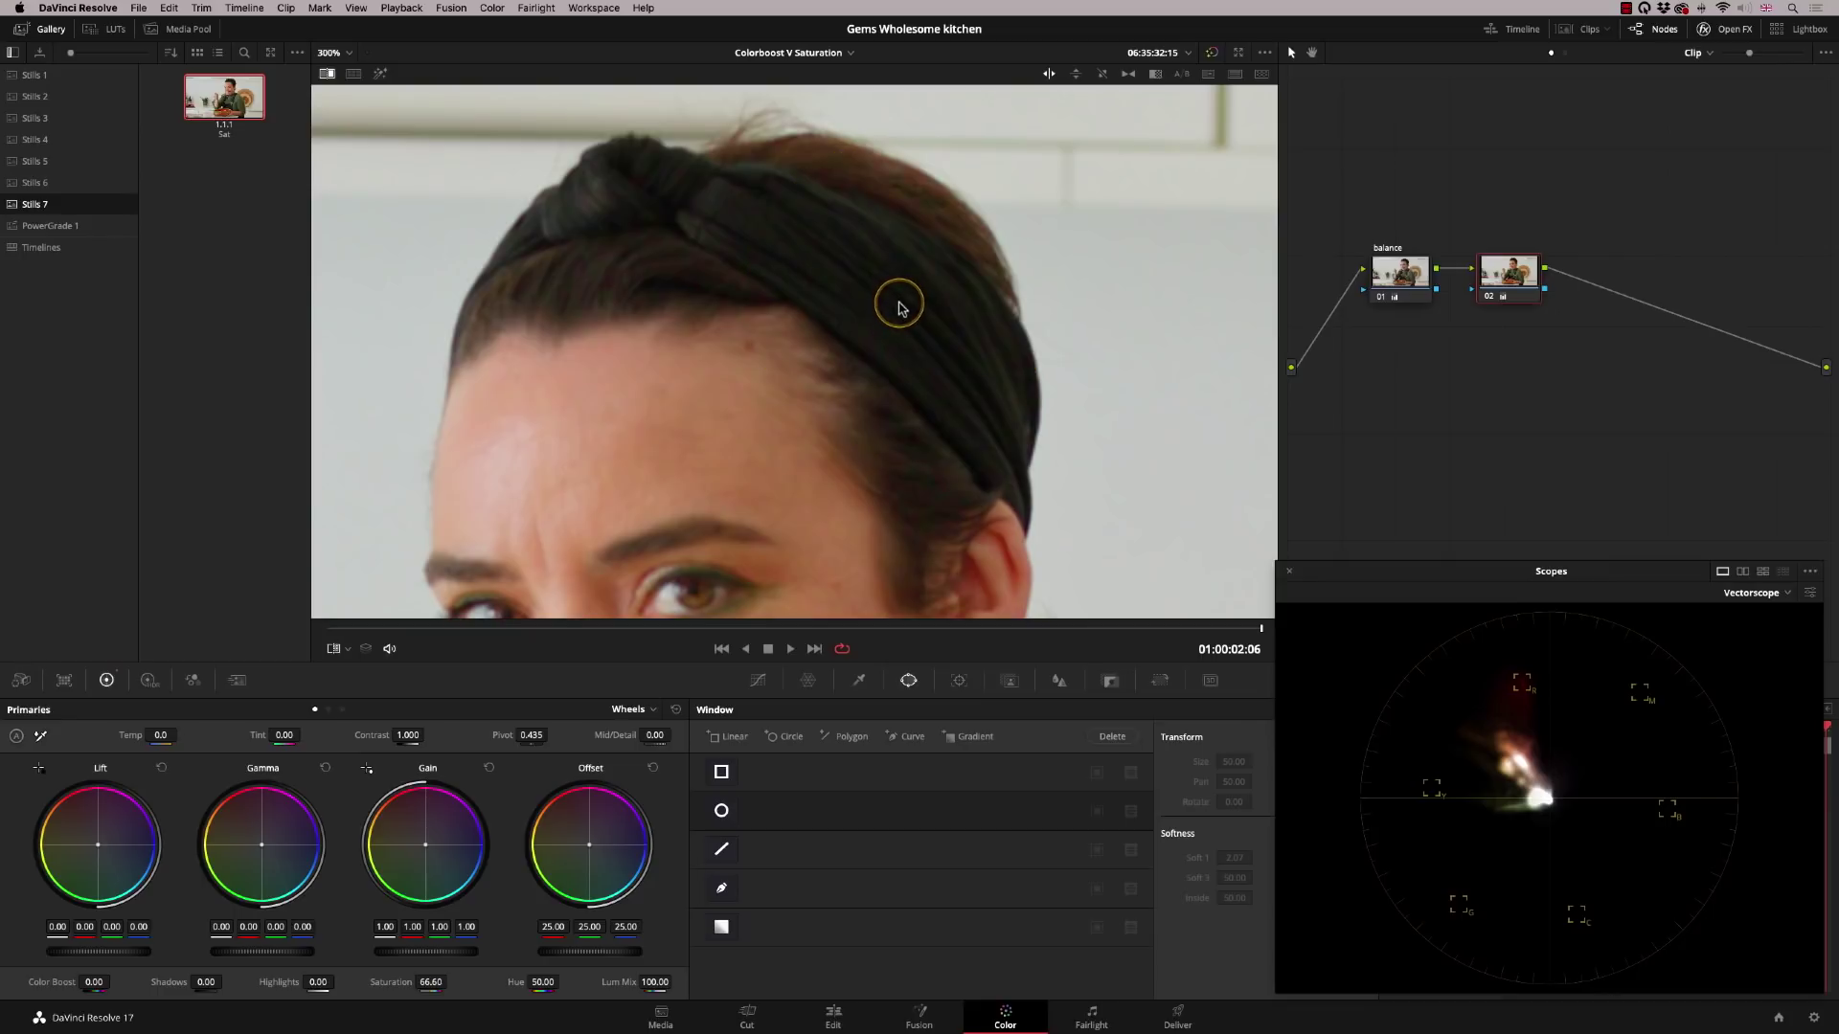
pyautogui.press('super+z')
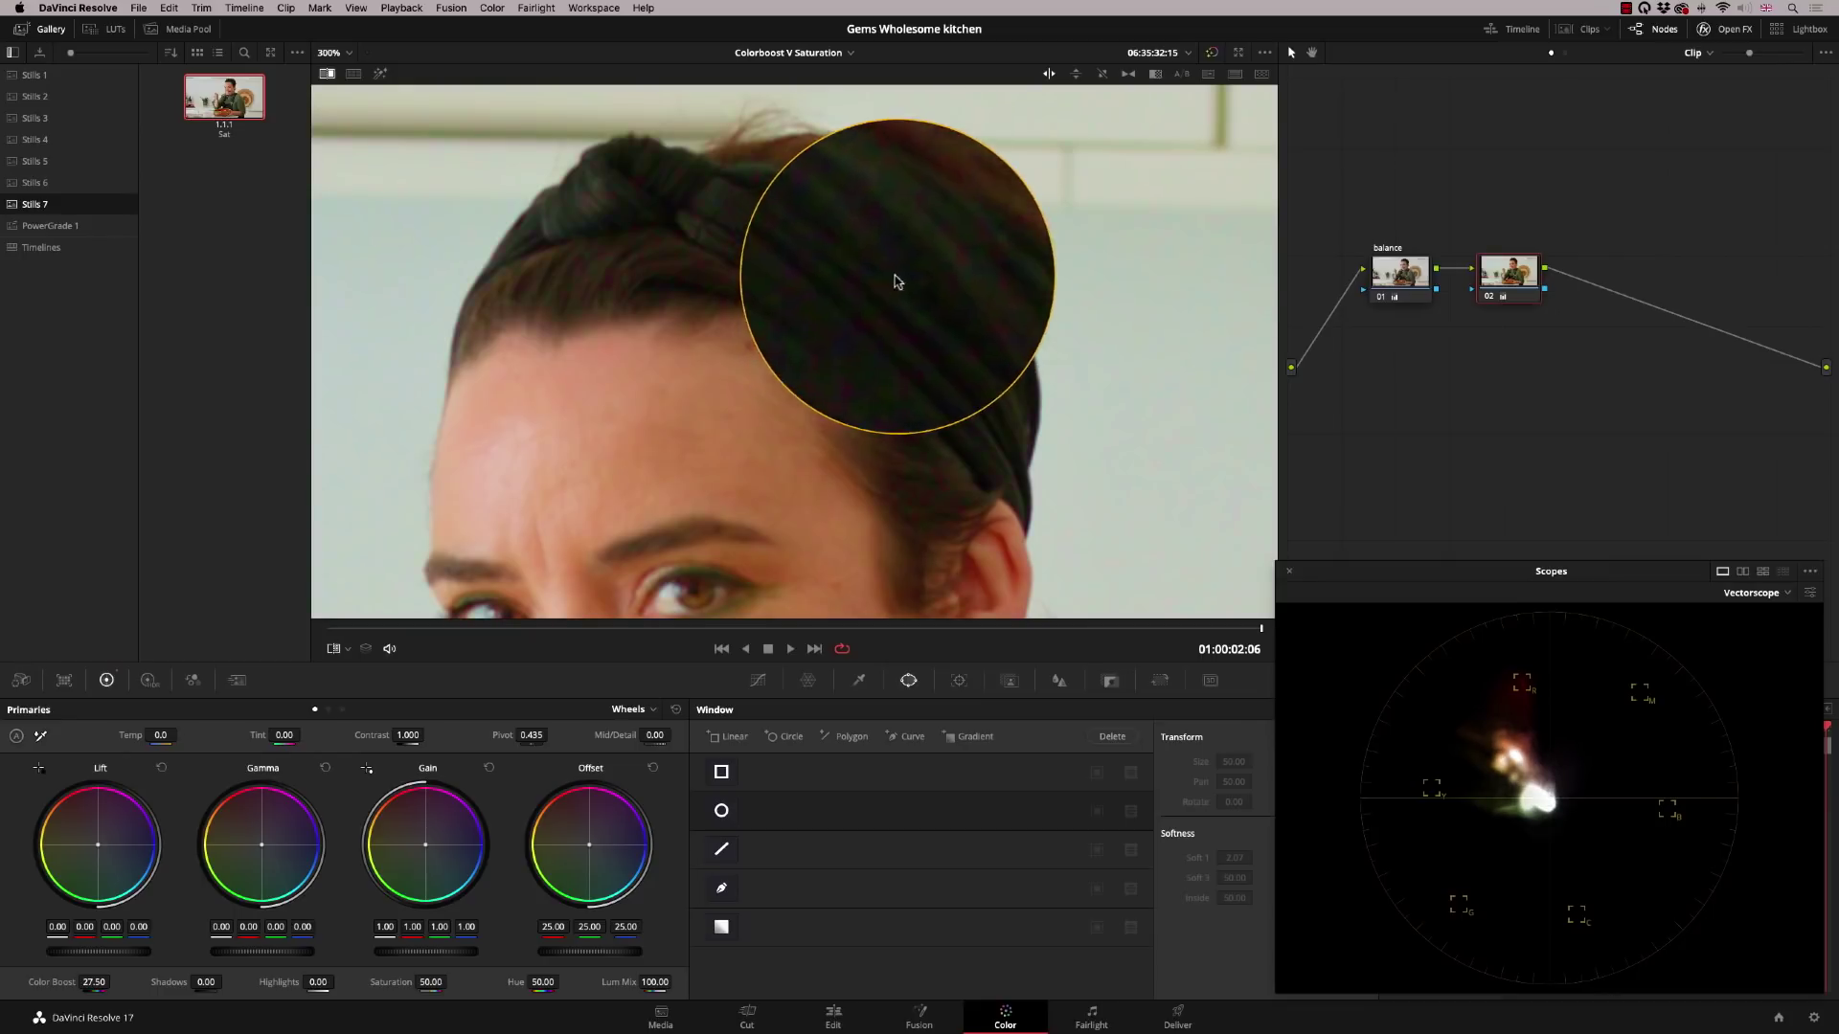
pyautogui.hotkey('shift', 'z')
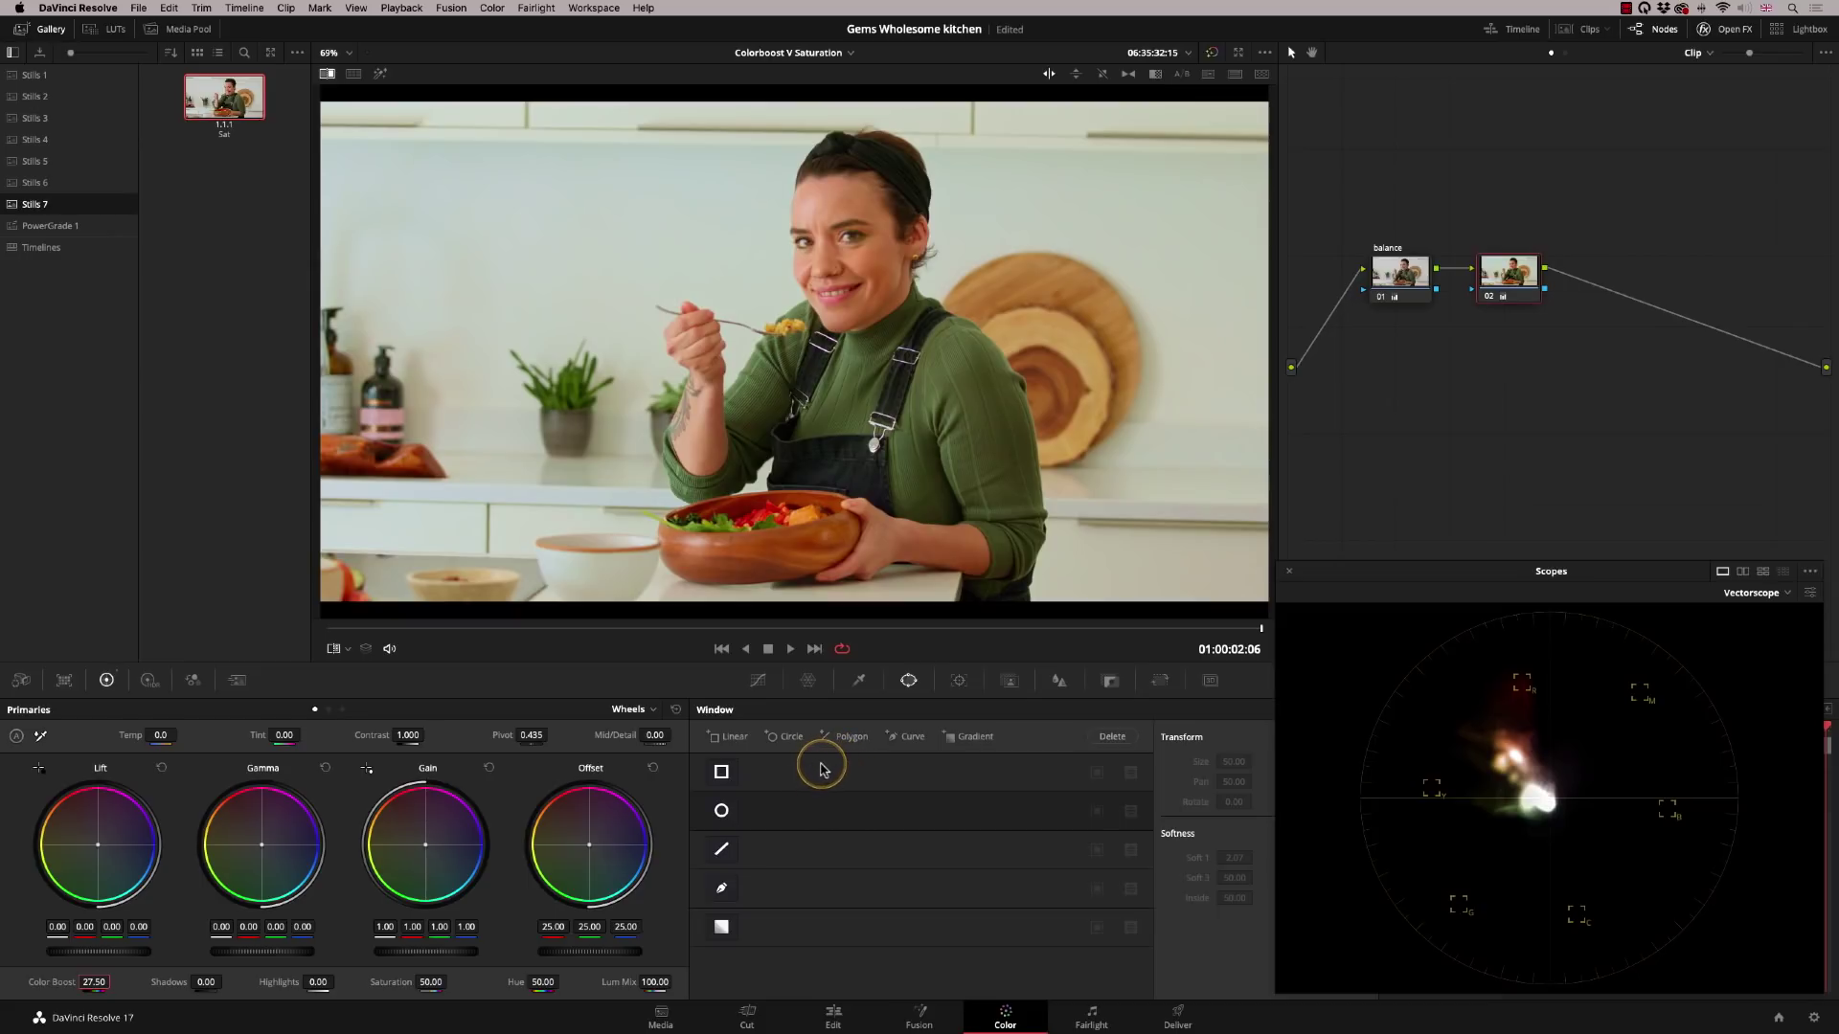
# Step: Reset node 02 to drop the Color Boost and raise its Saturation to about 69.40
pyautogui.rightClick(1494, 316)
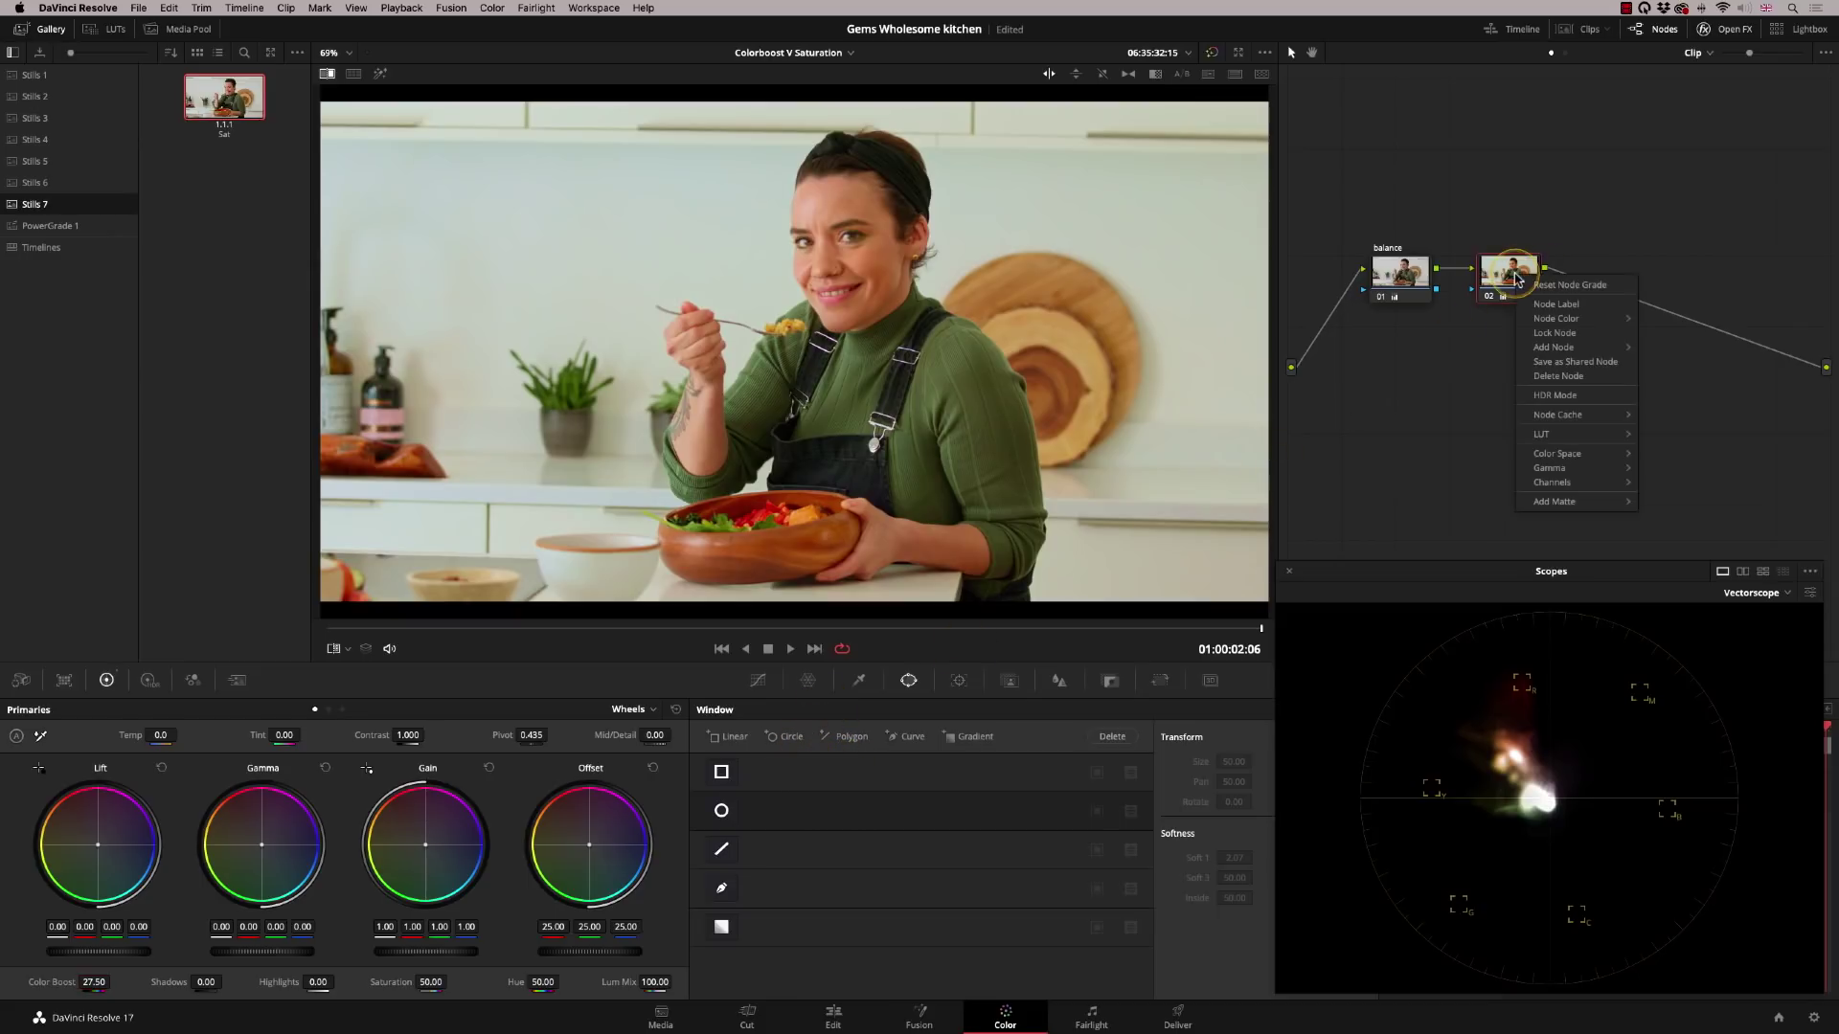
pyautogui.click(1547, 286)
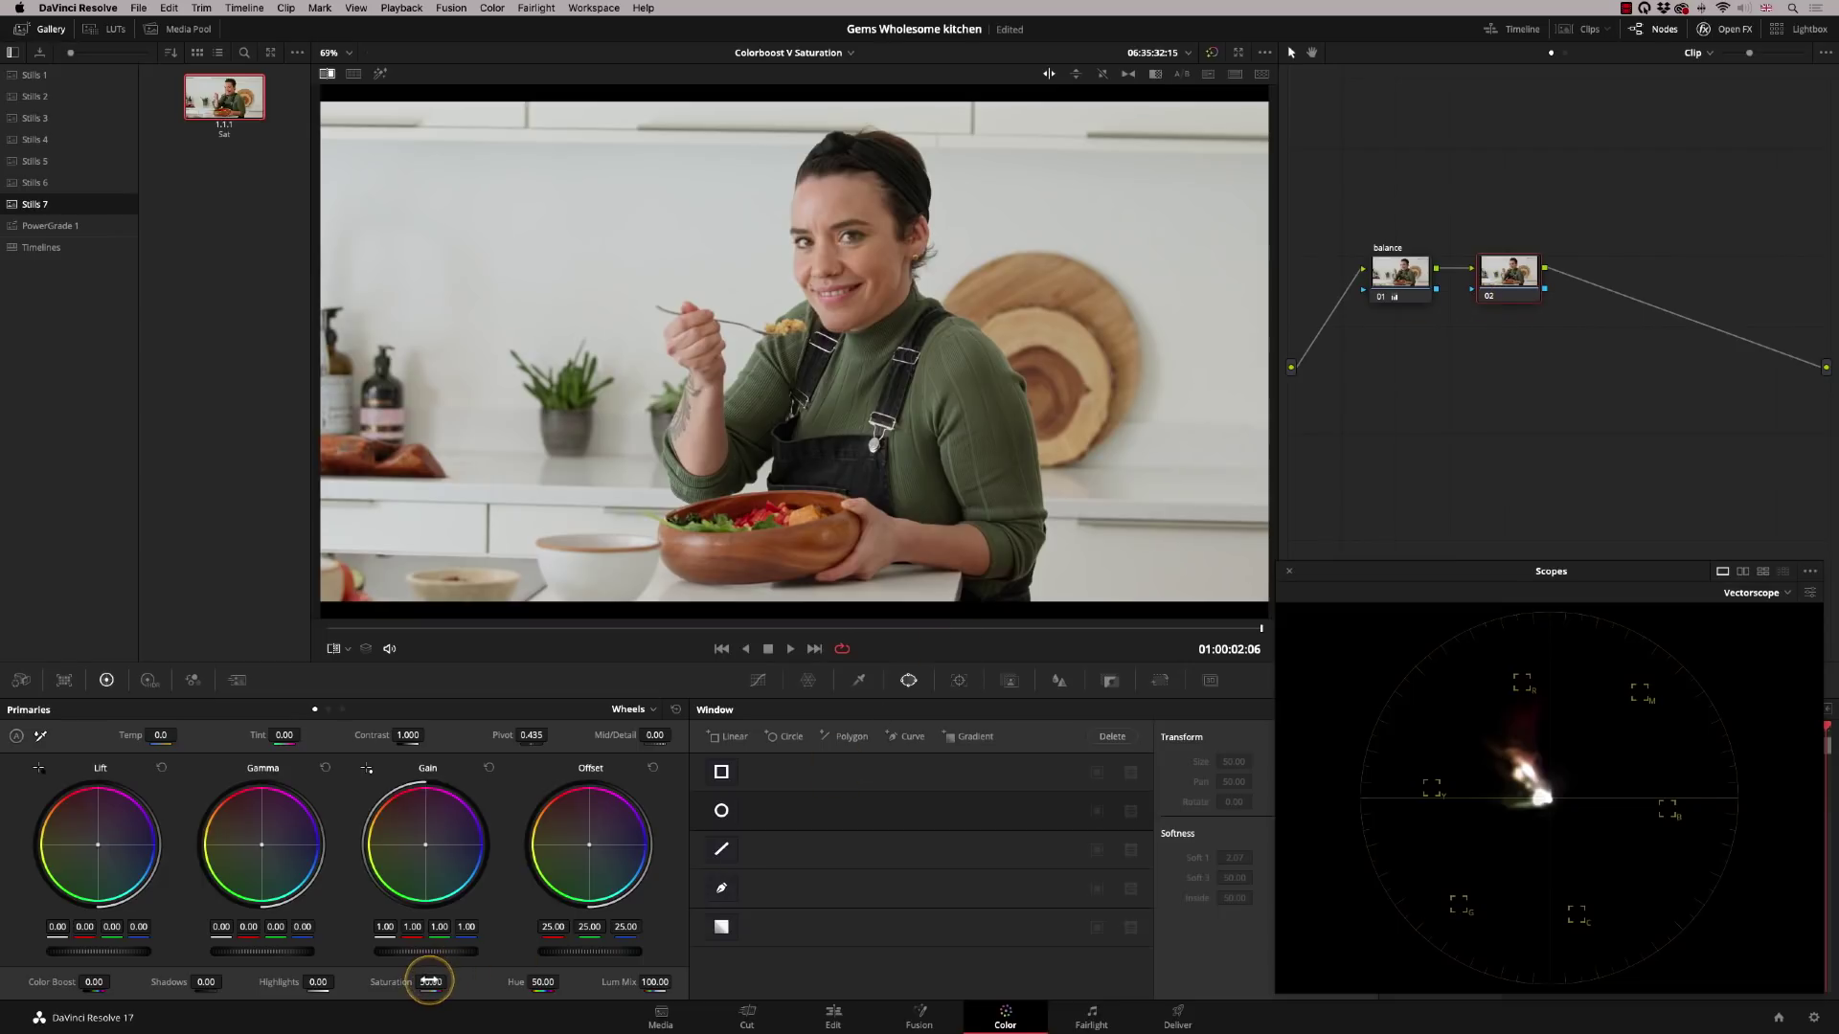
pyautogui.moveTo(425, 984); pyautogui.dragTo(495, 978)
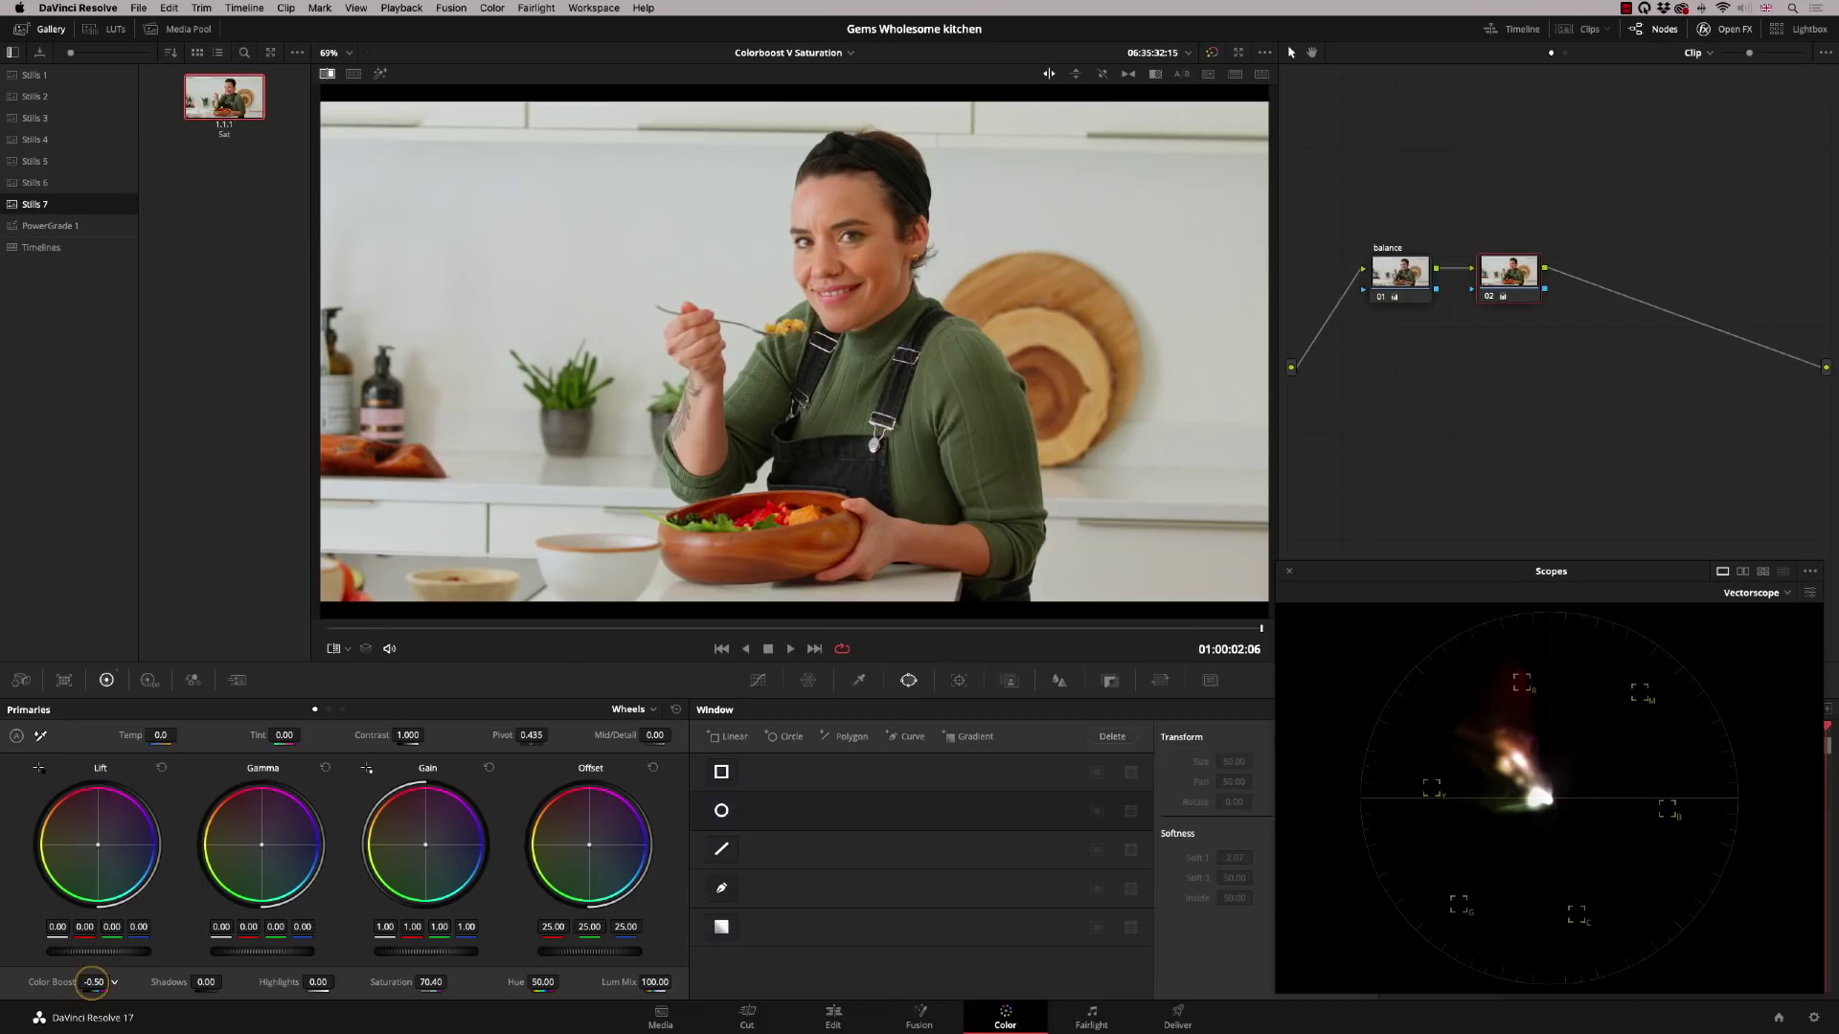
# Step: Lower node 02's Color Boost, trying values down to -10.50 before settling at -6.50
pyautogui.moveTo(93, 982); pyautogui.dragTo(84, 982)
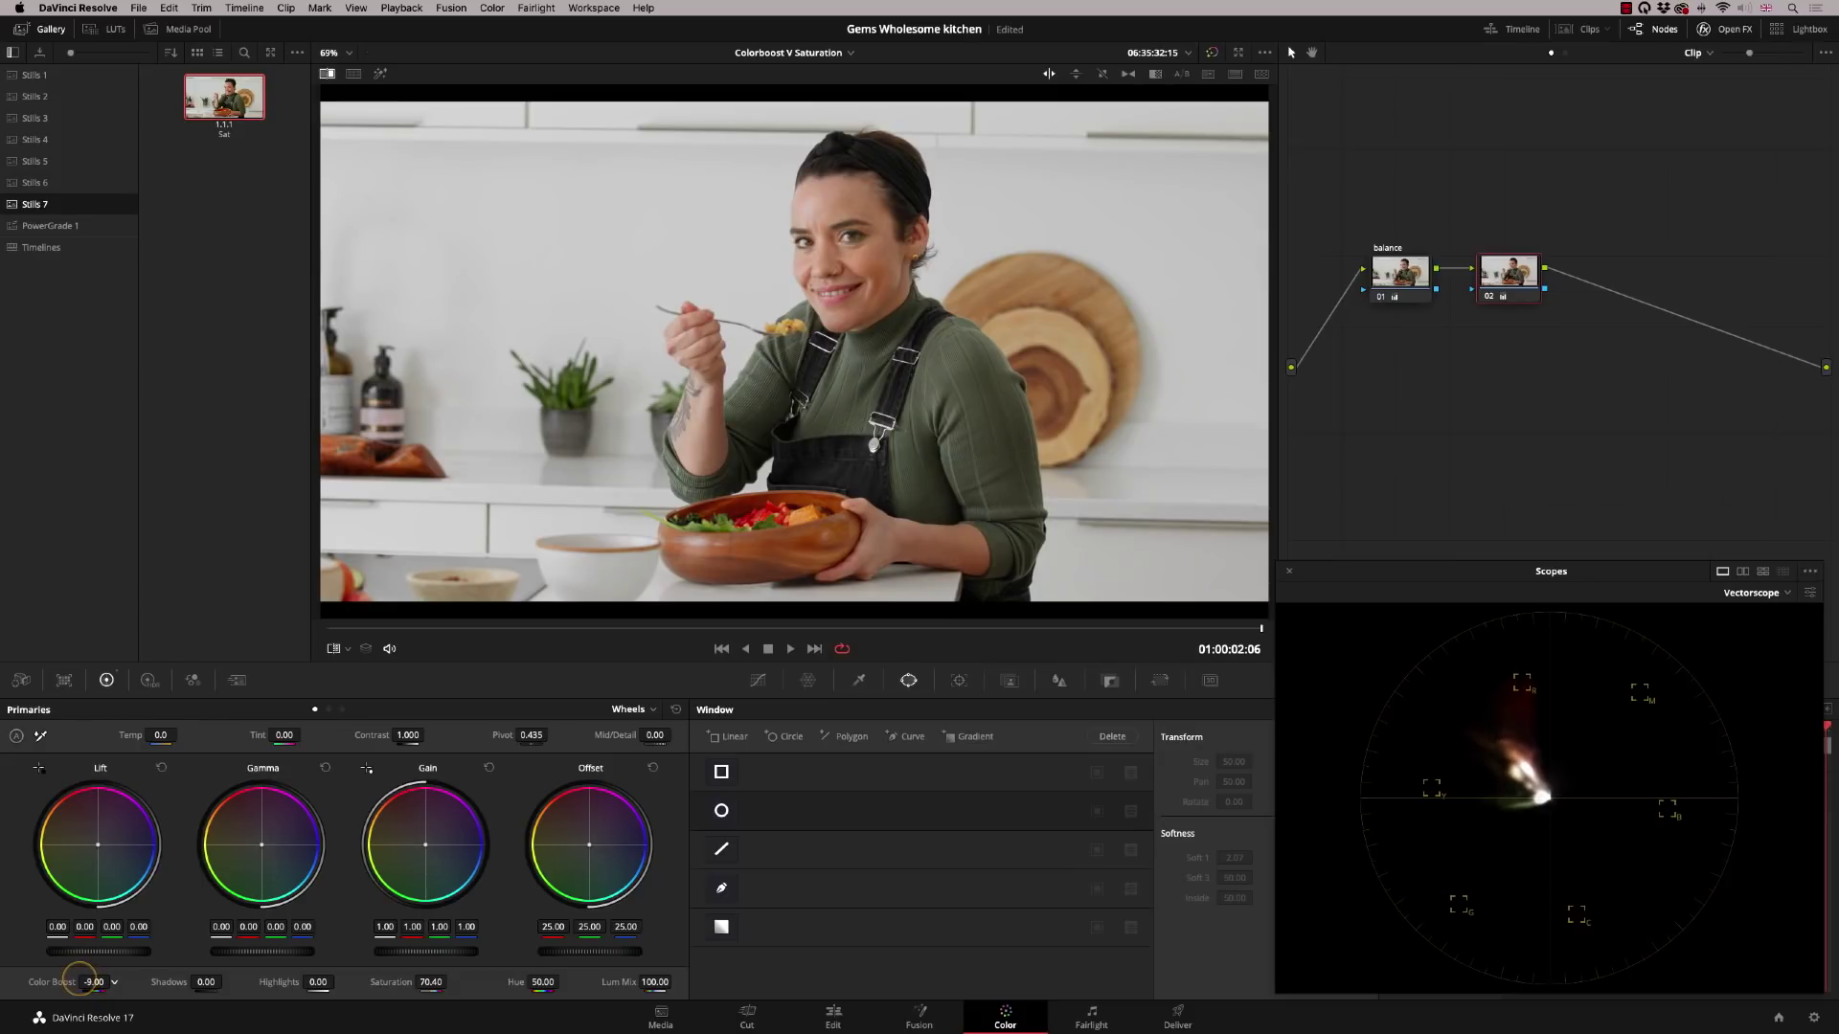
pyautogui.moveTo(79, 977); pyautogui.dragTo(76, 977)
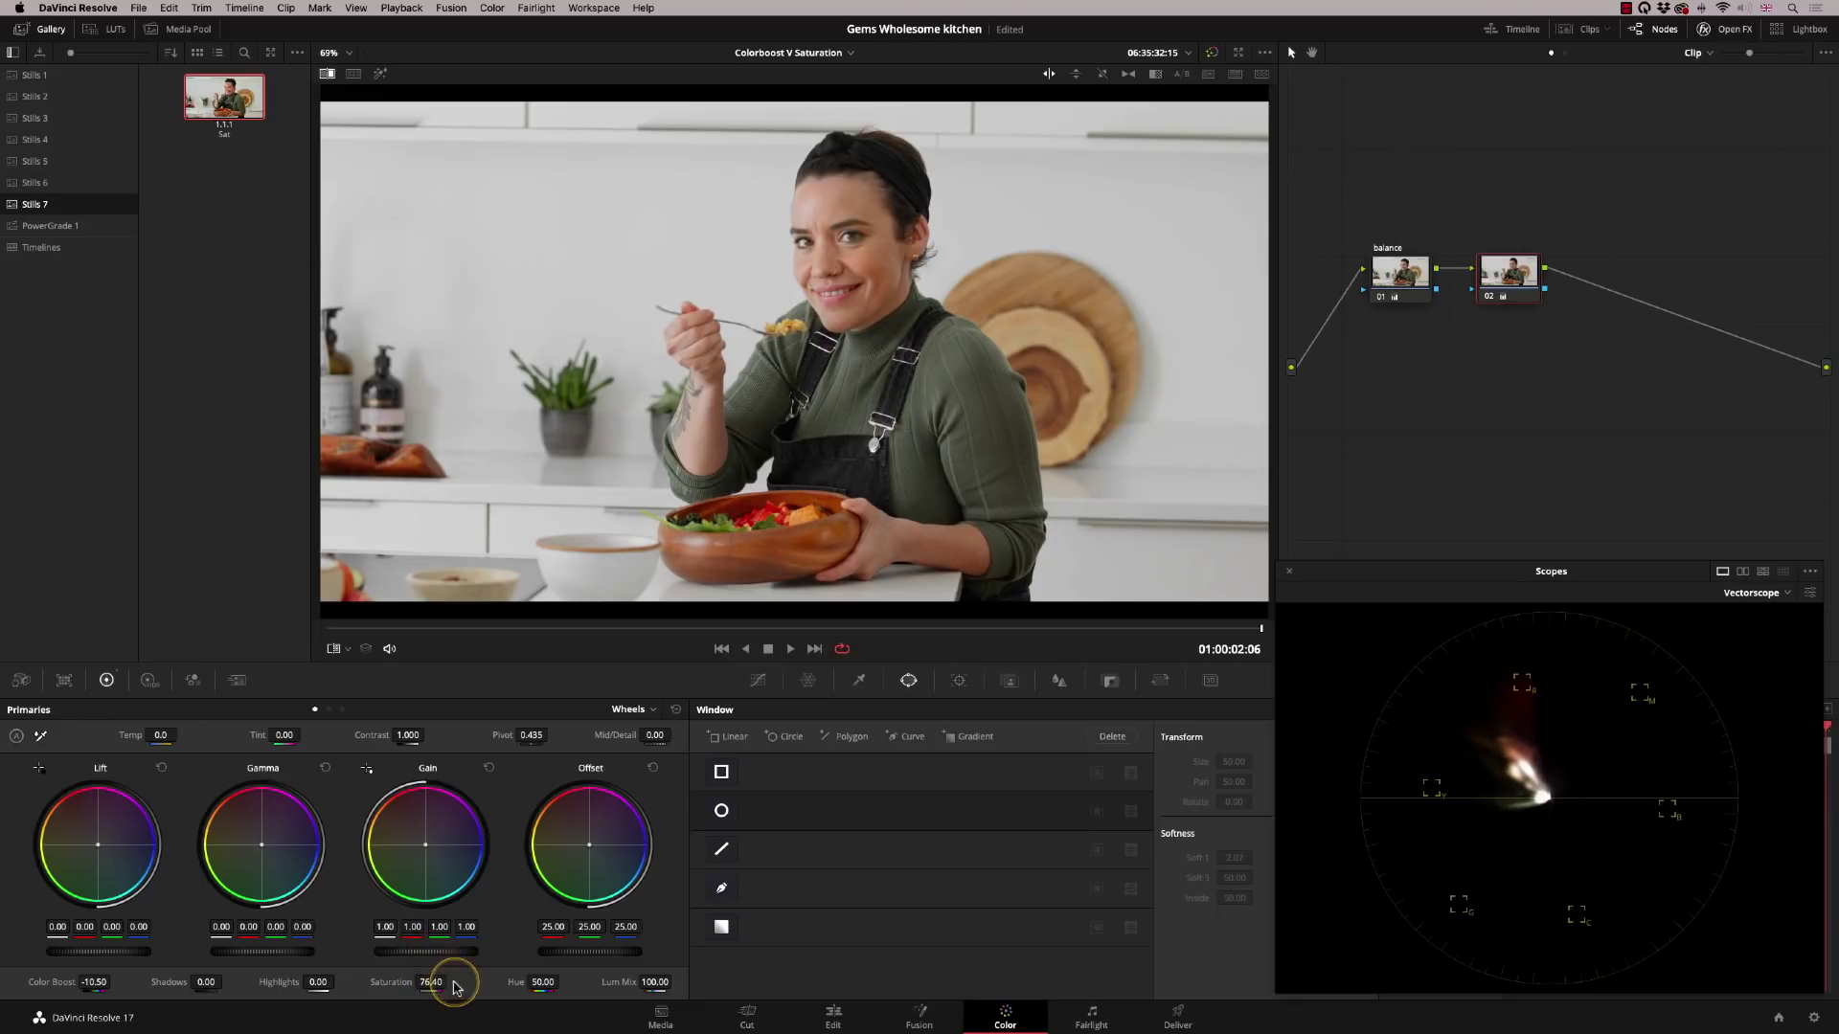
pyautogui.moveTo(93, 982)
pyautogui.mouseDown()
pyautogui.moveTo(116, 1003)
pyautogui.moveTo(94, 982)
pyautogui.mouseUp()
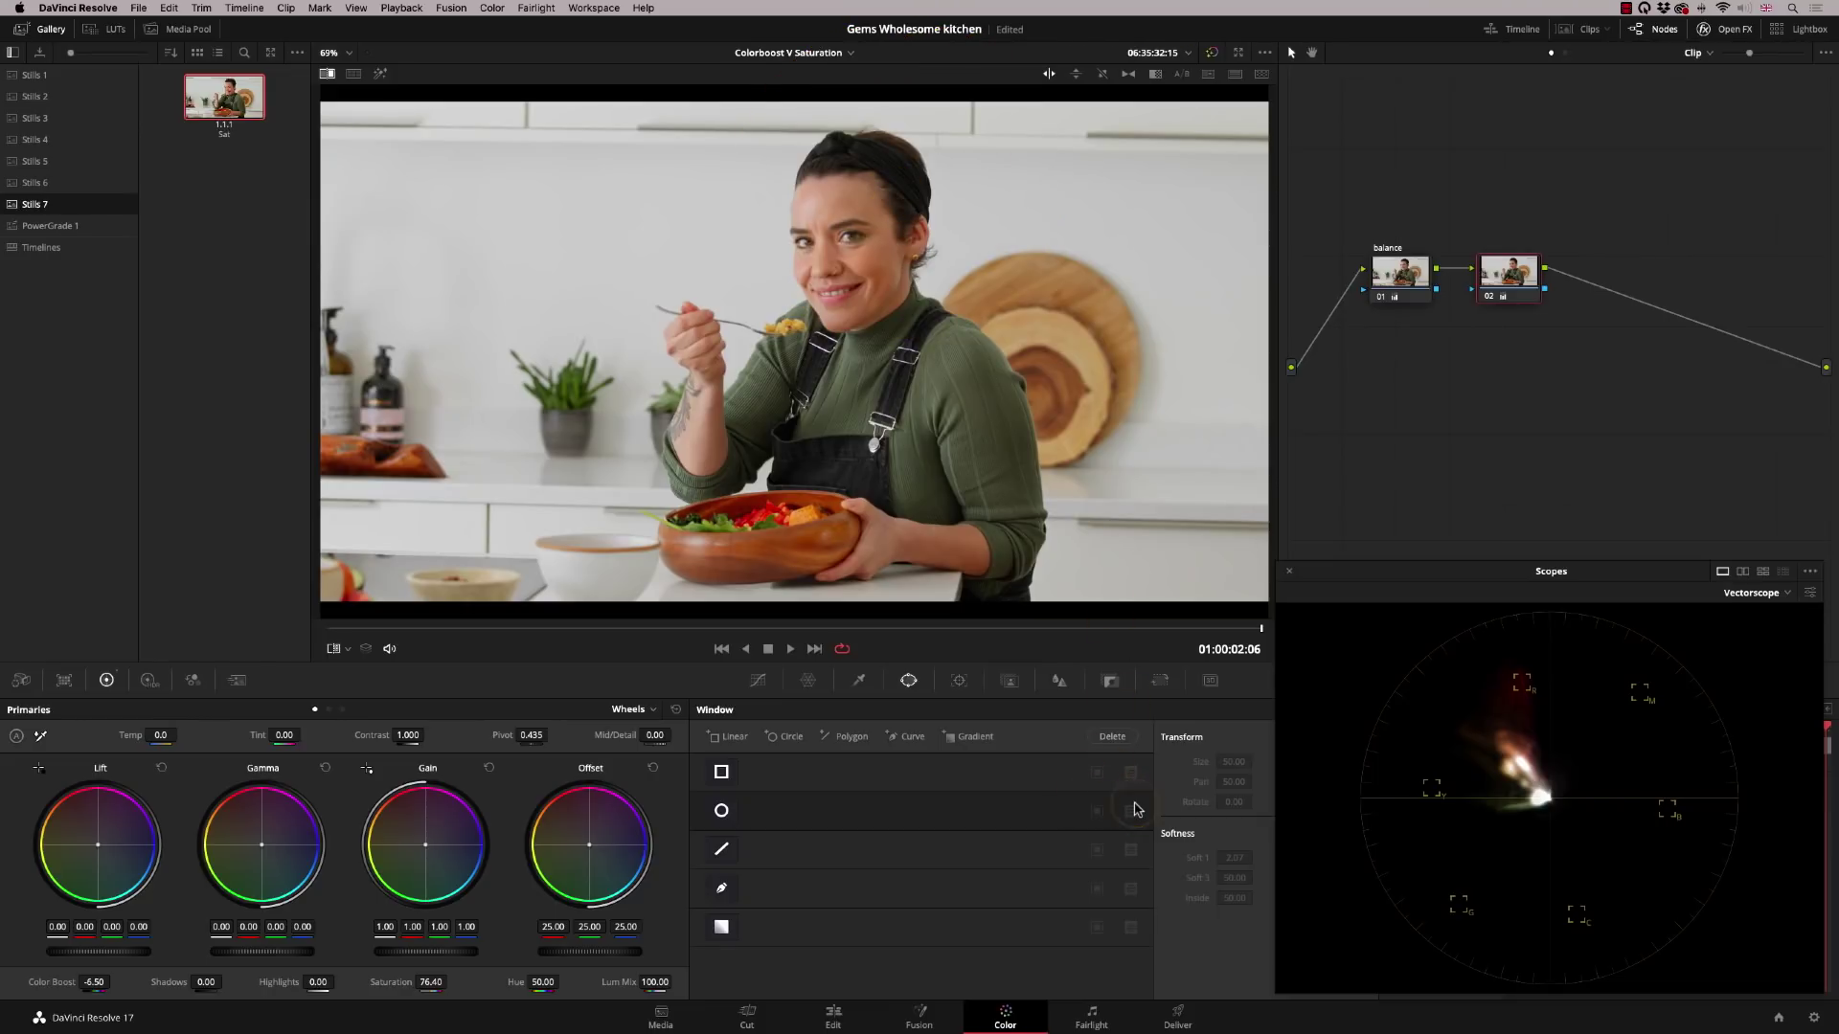
# Step: Reset node 02's grade and raise its Color Boost to 25.50
pyautogui.rightClick(1512, 281)
pyautogui.click(1523, 318)
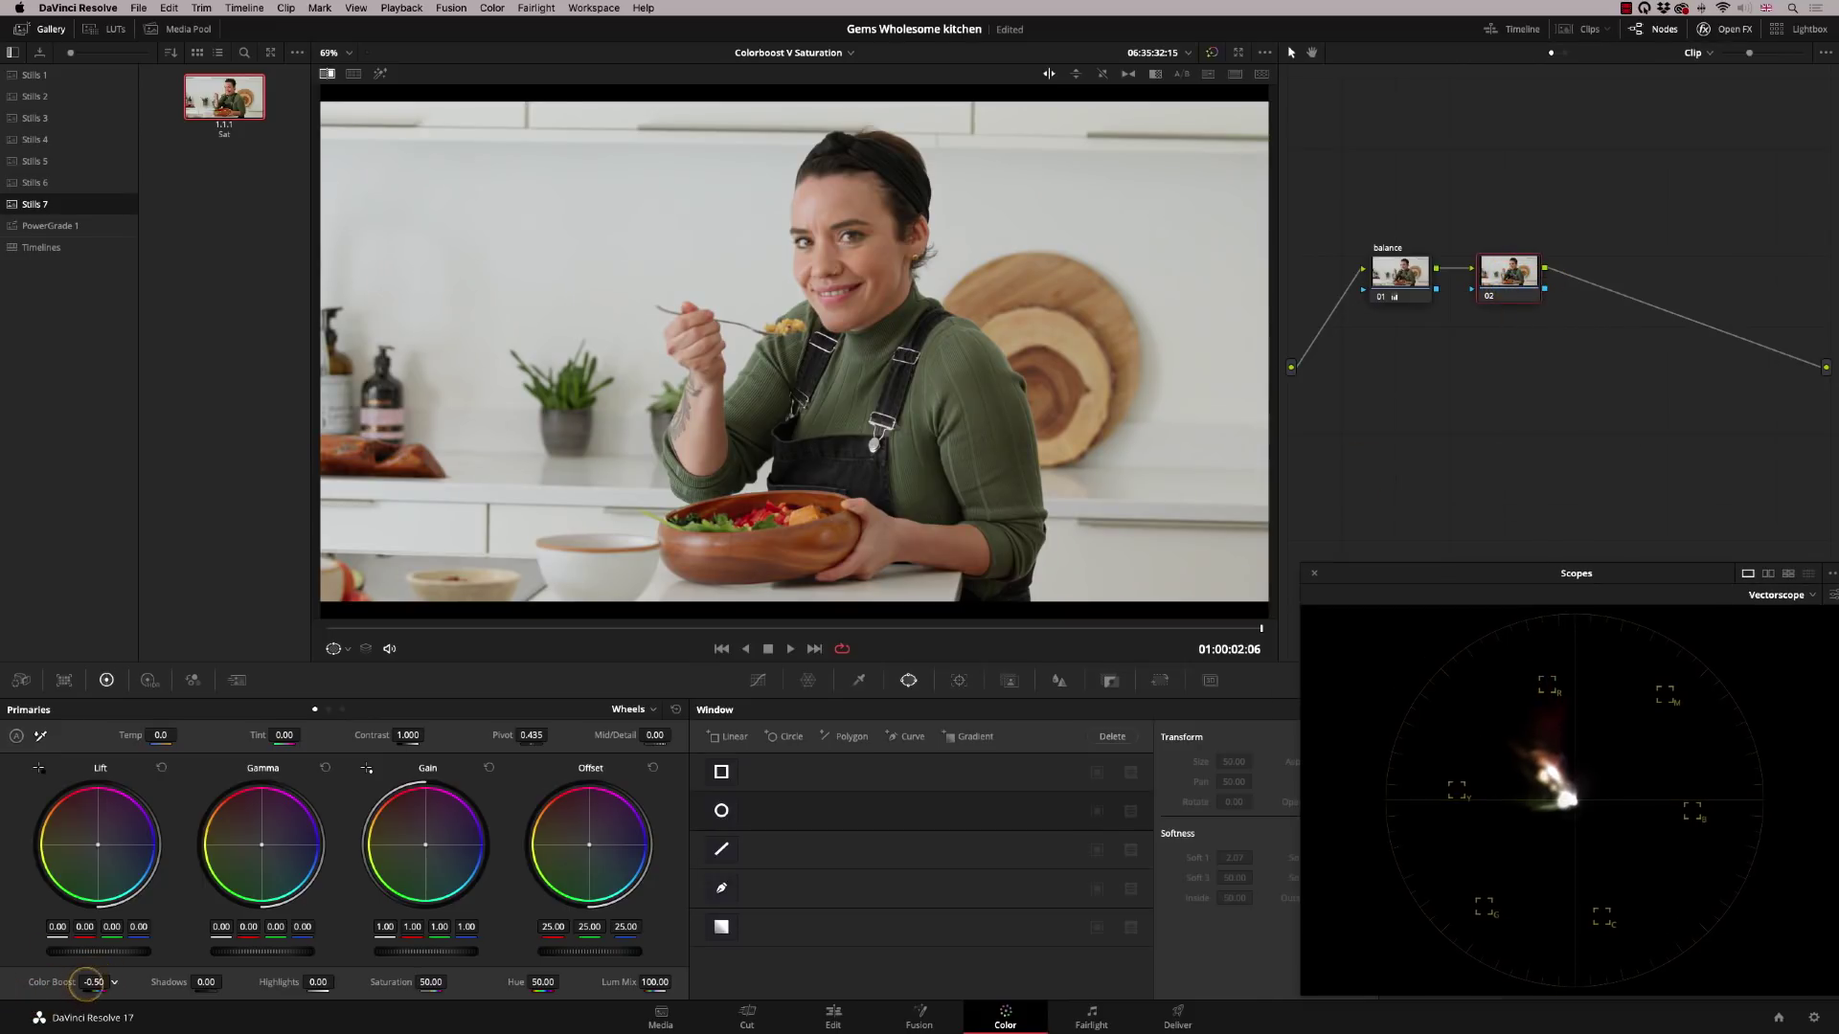
pyautogui.moveTo(88, 982); pyautogui.dragTo(122, 976)
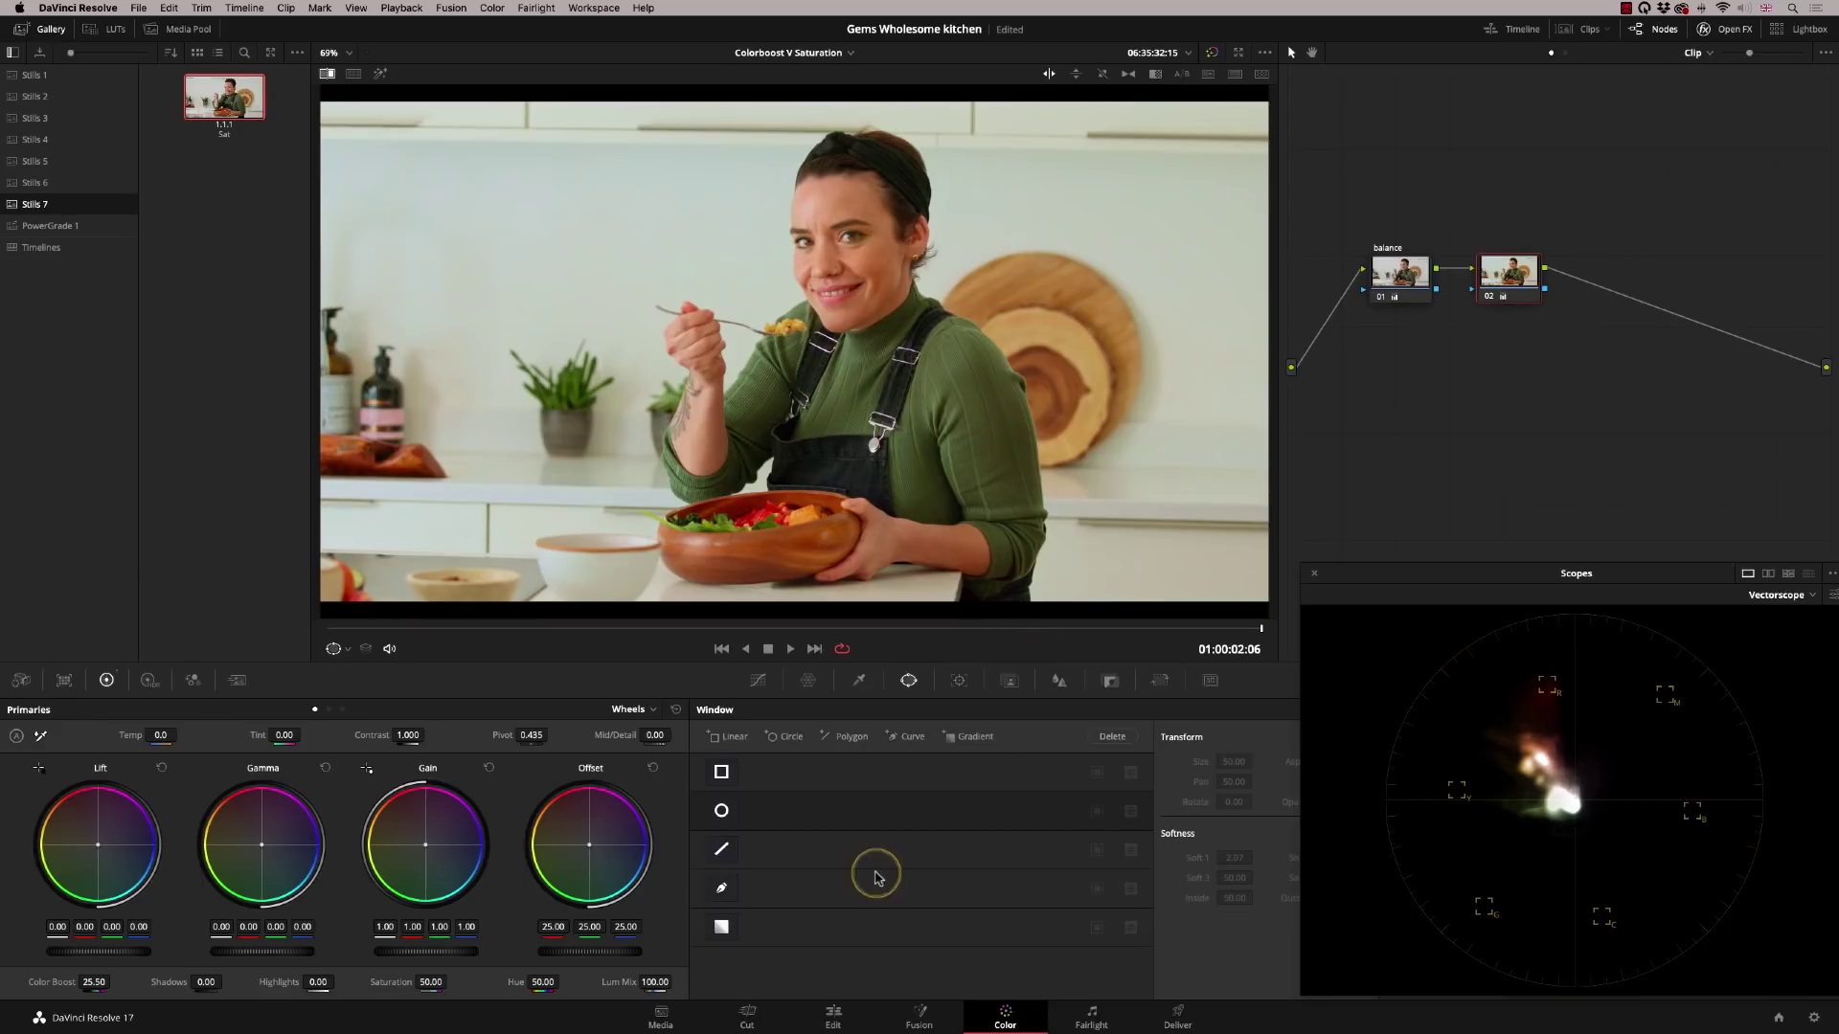
# Step: Show the Sat Vs Sat curve in the Curves palette and move the Scopes window aside
pyautogui.click(758, 680)
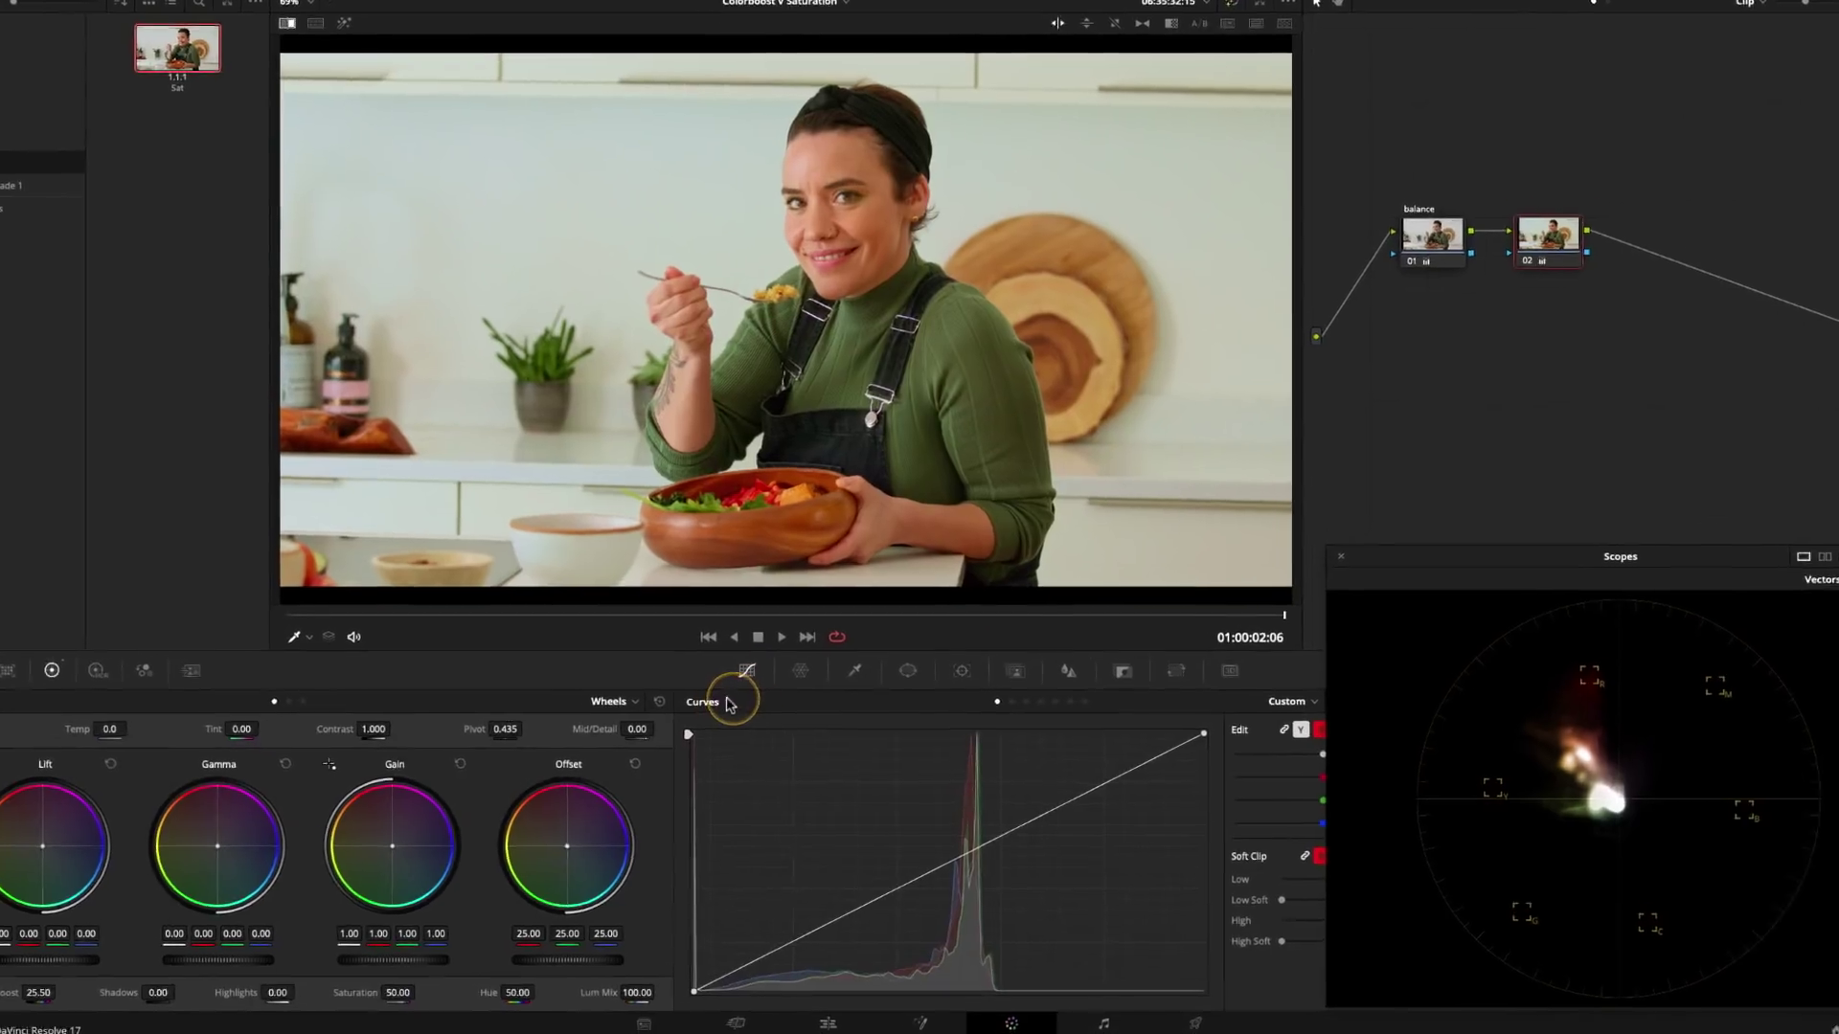
pyautogui.click(1071, 702)
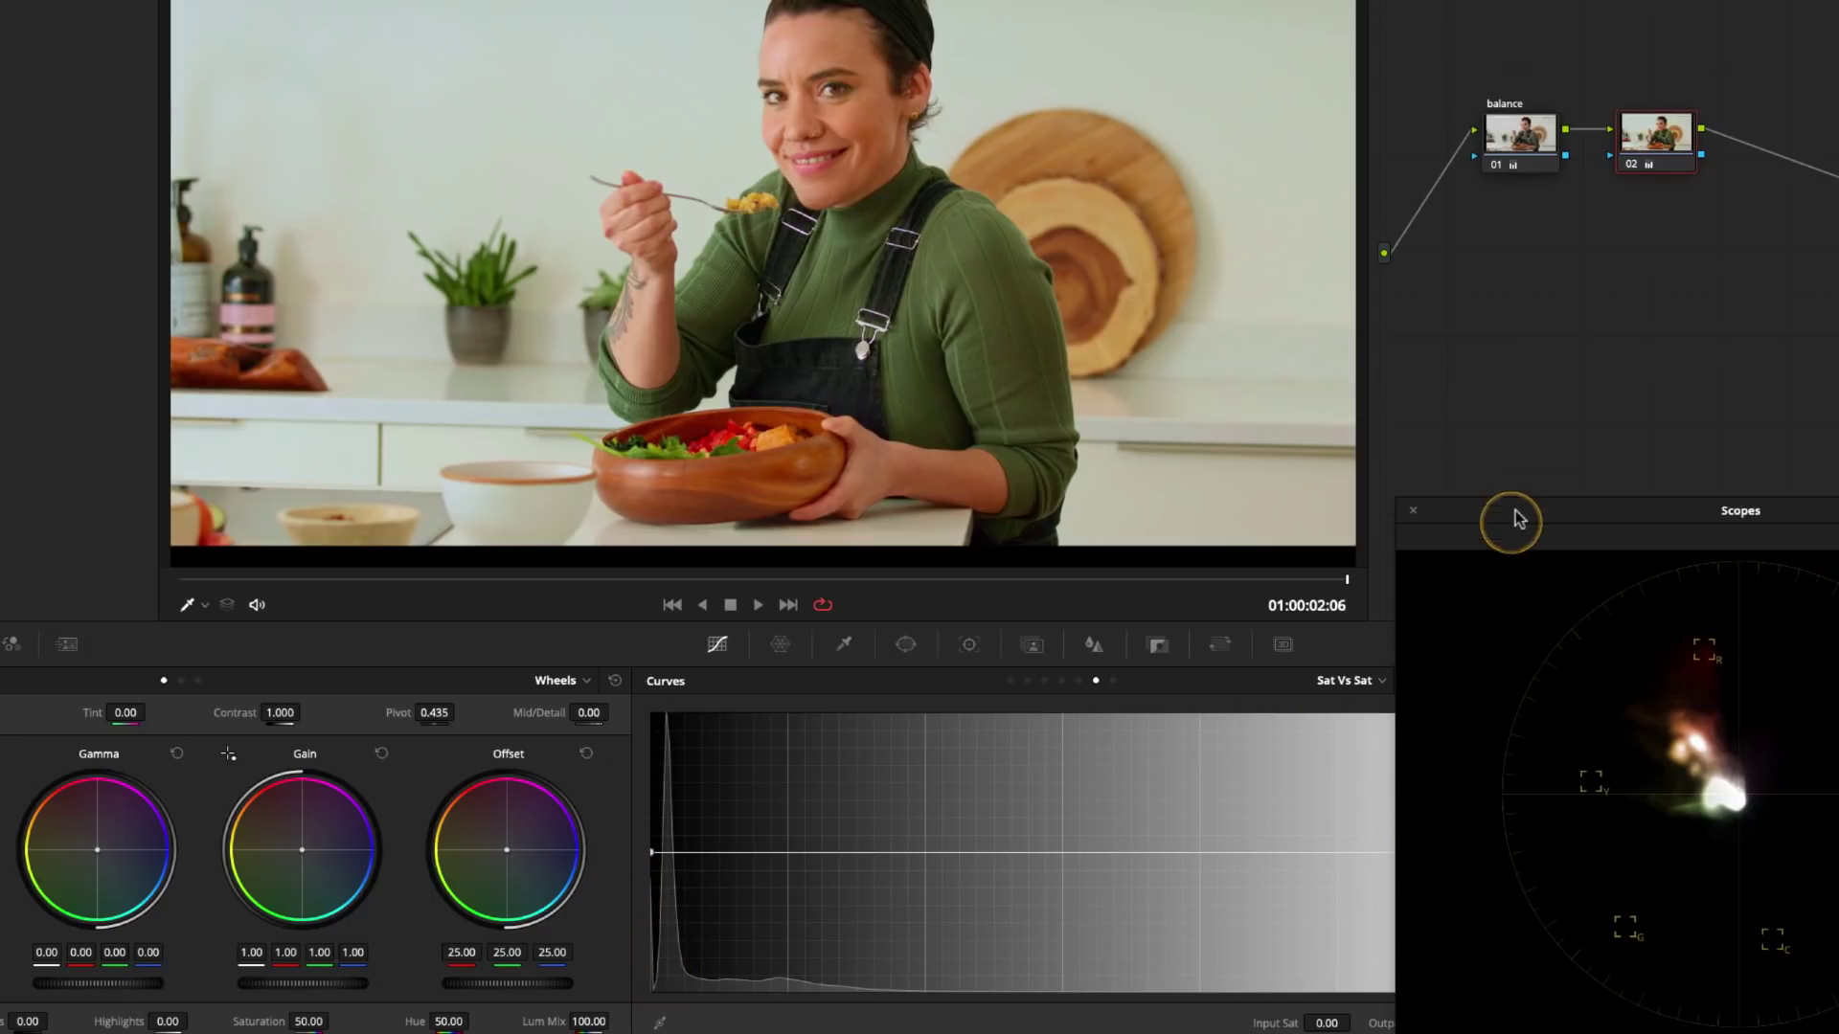
pyautogui.moveTo(1514, 520); pyautogui.dragTo(1617, 530)
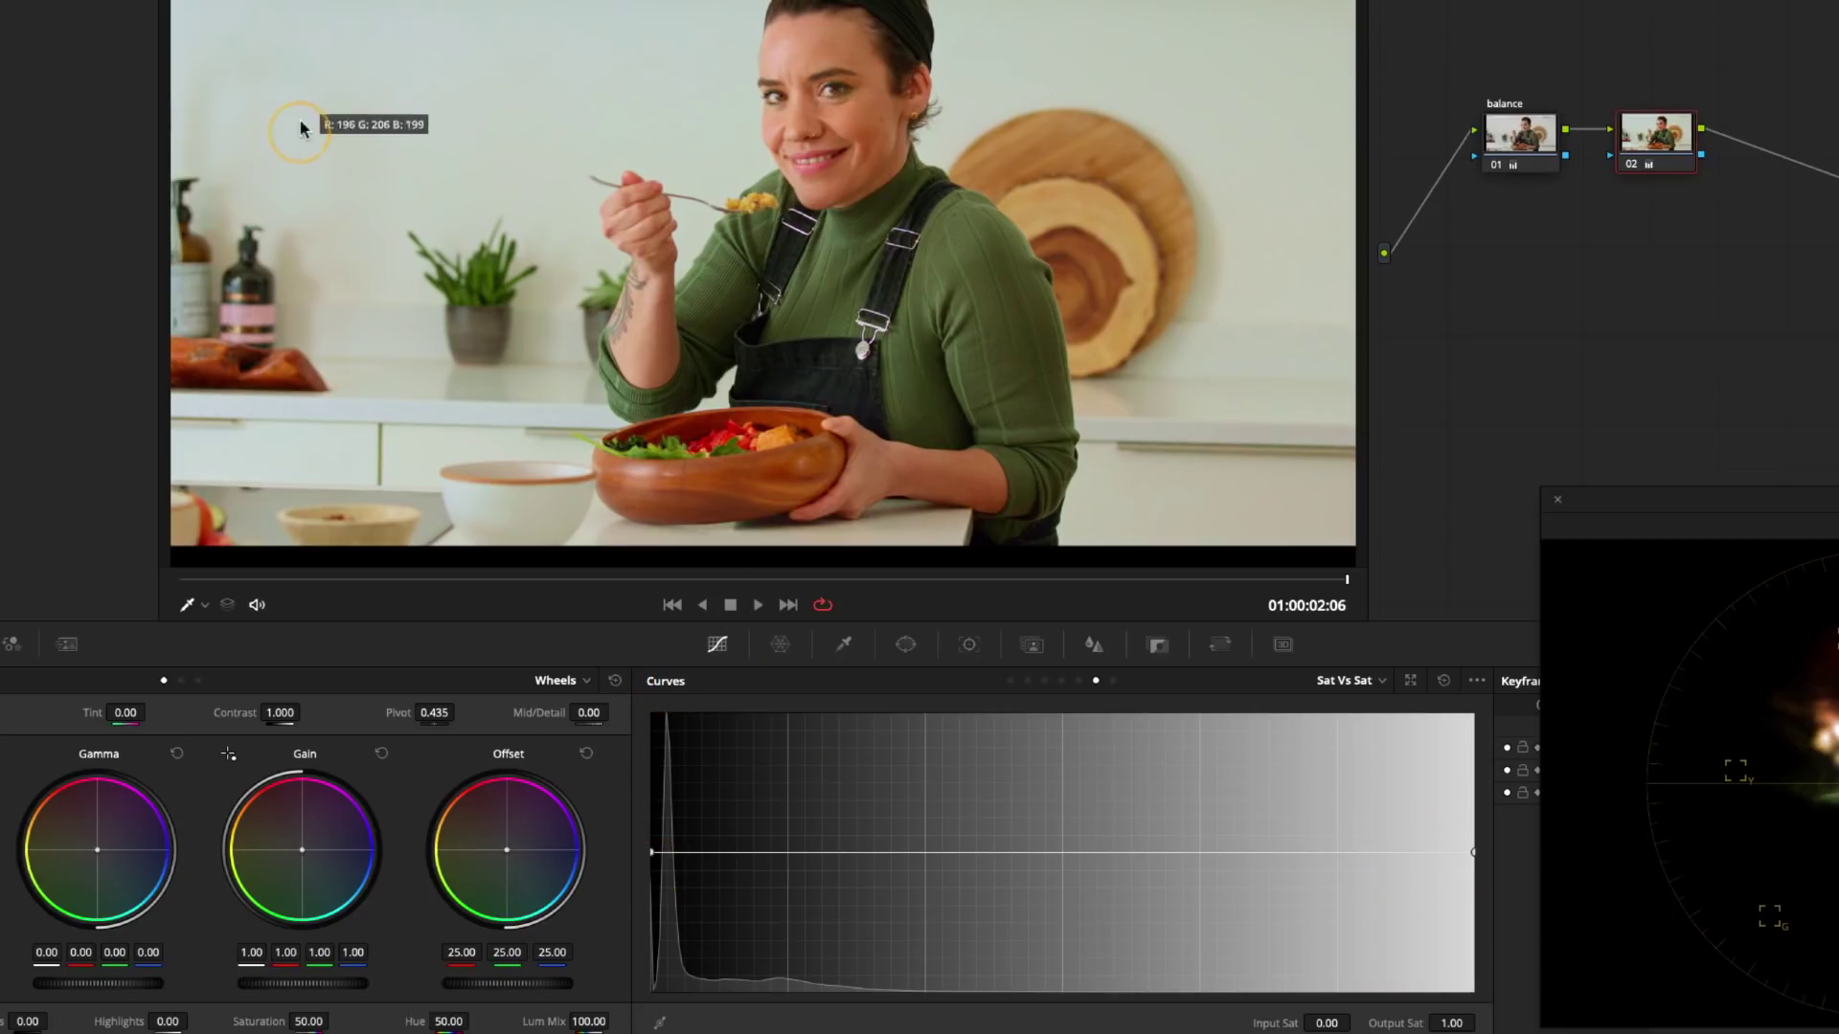
# Step: Add a Sat Vs Sat control point, pull the low-saturation end down, and set Saturation to 45.20
pyautogui.click(692, 853)
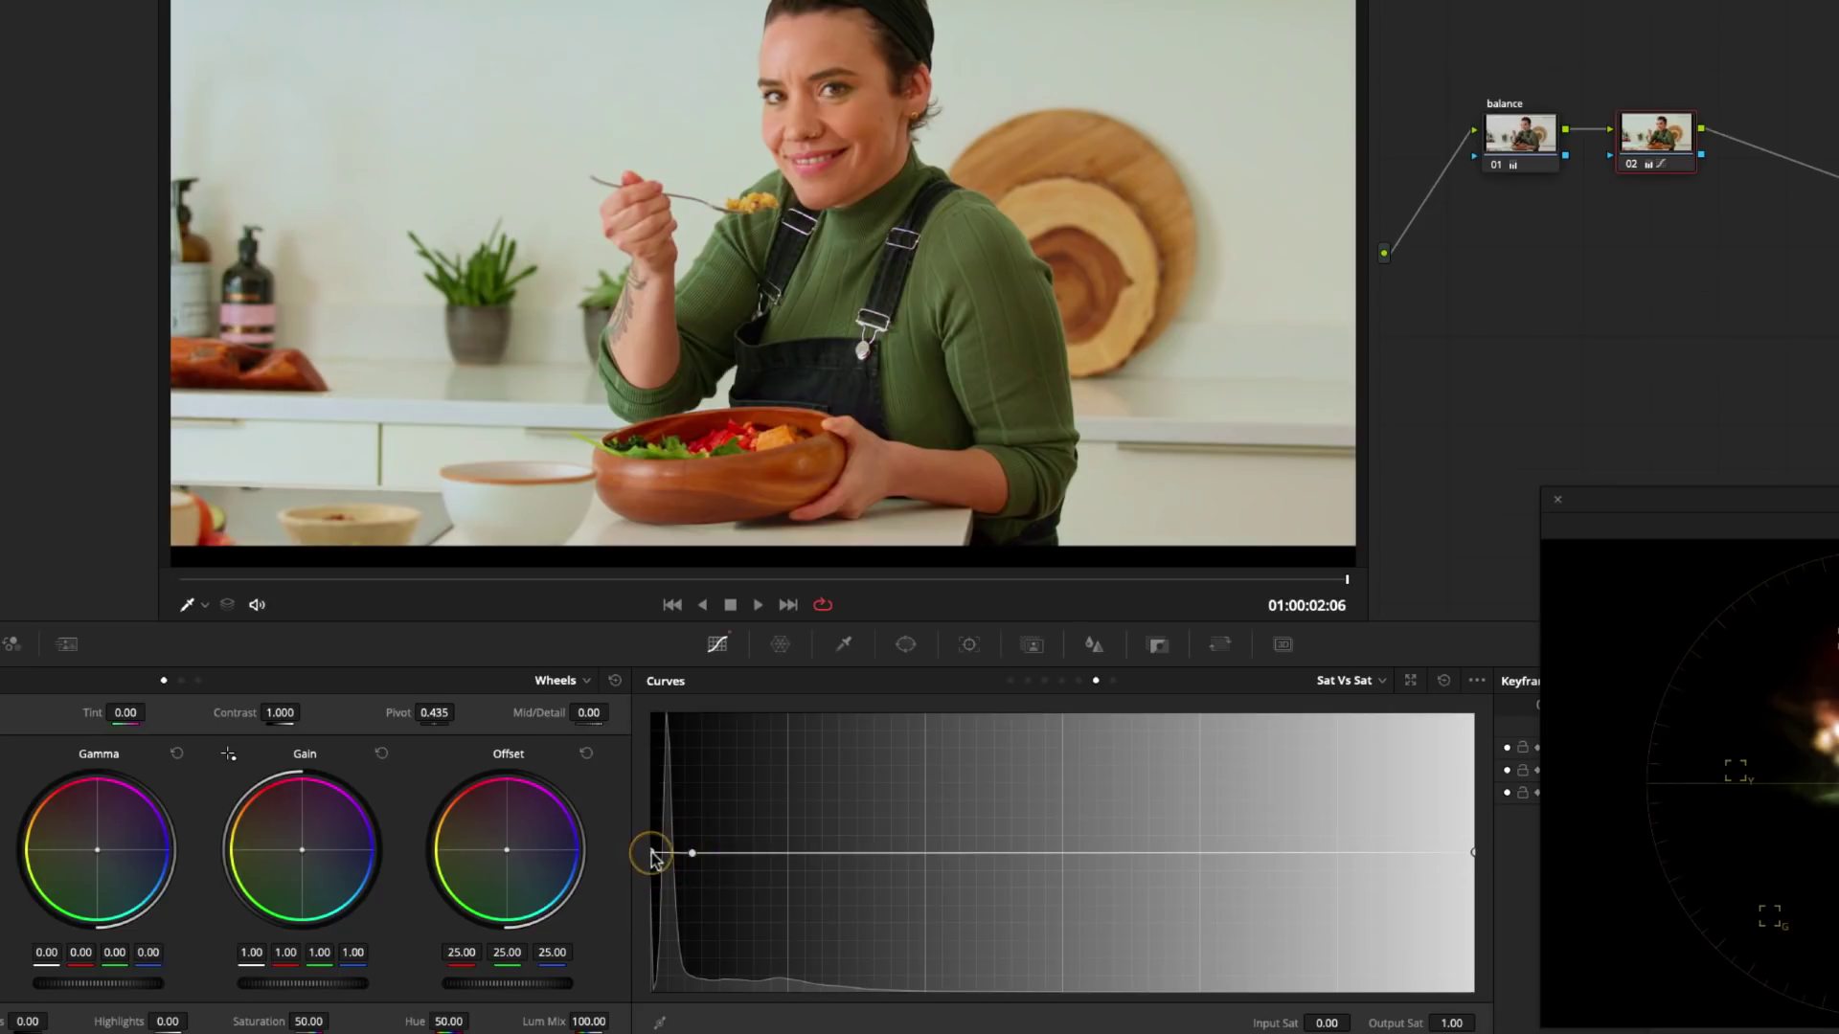
pyautogui.moveTo(653, 859); pyautogui.dragTo(653, 973)
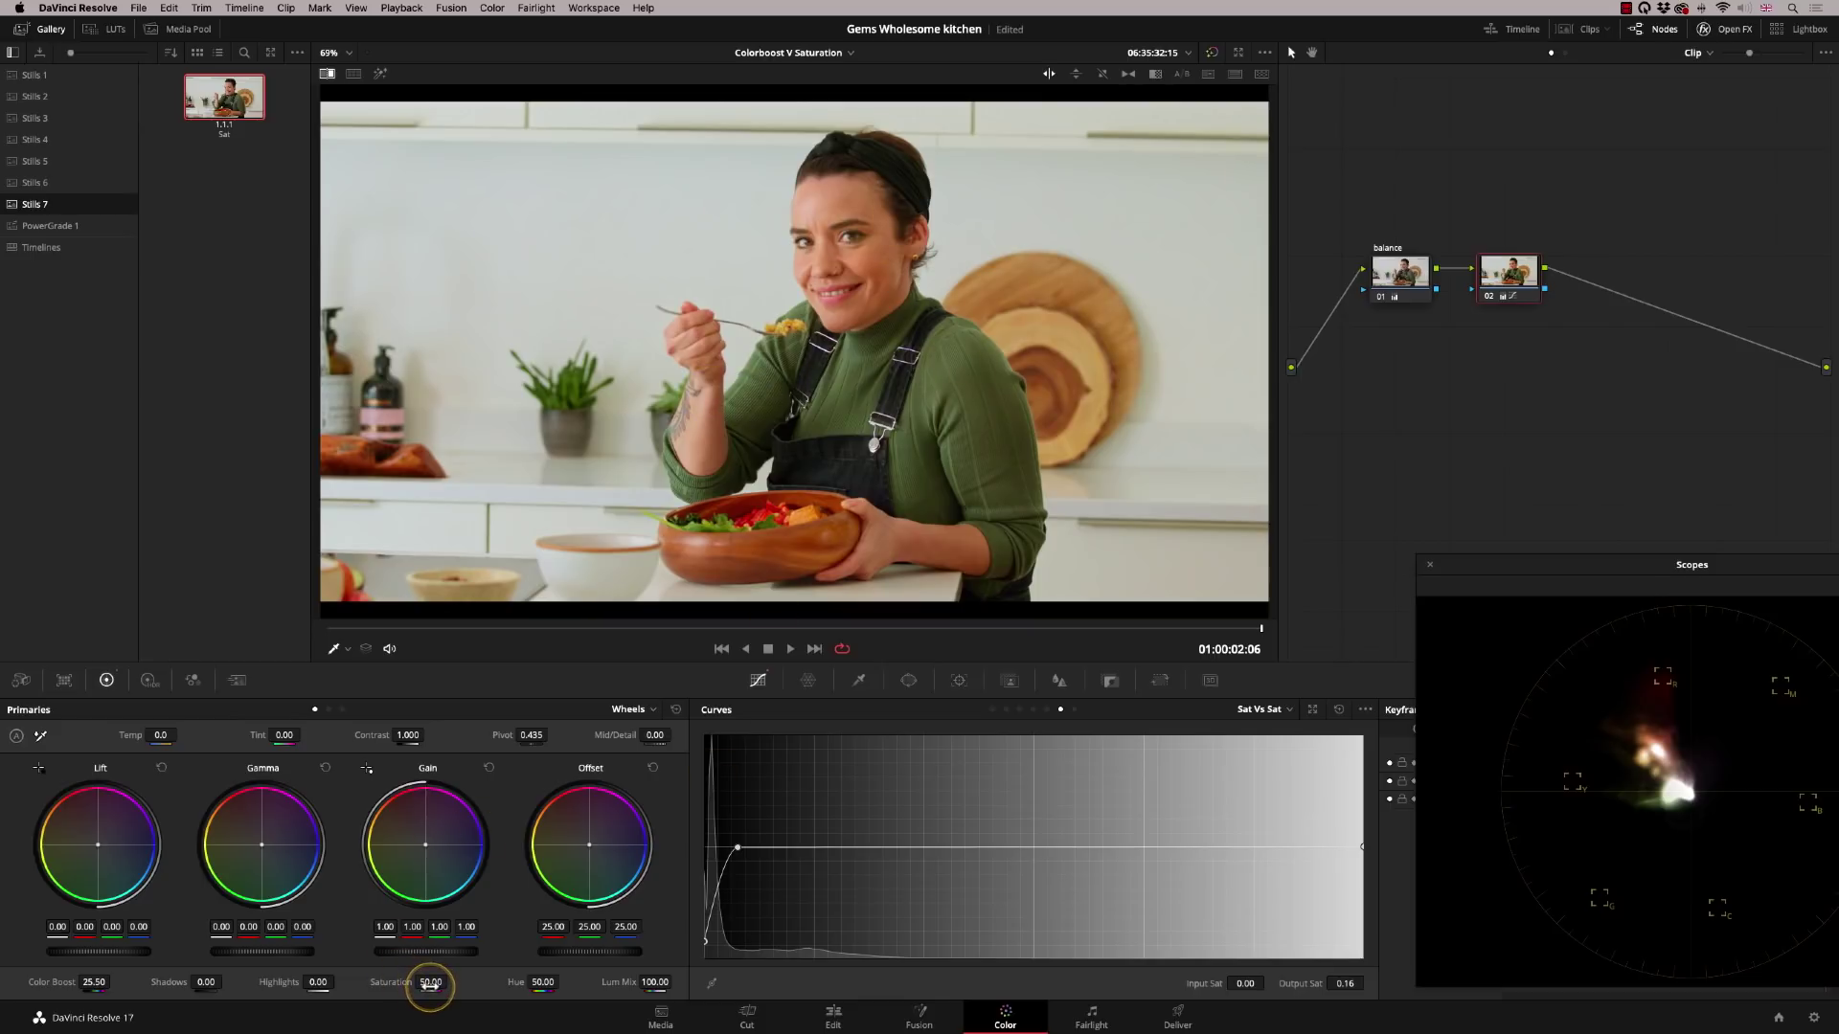
pyautogui.moveTo(430, 982)
pyautogui.mouseDown()
pyautogui.moveTo(410, 985)
pyautogui.moveTo(426, 986)
pyautogui.mouseUp()
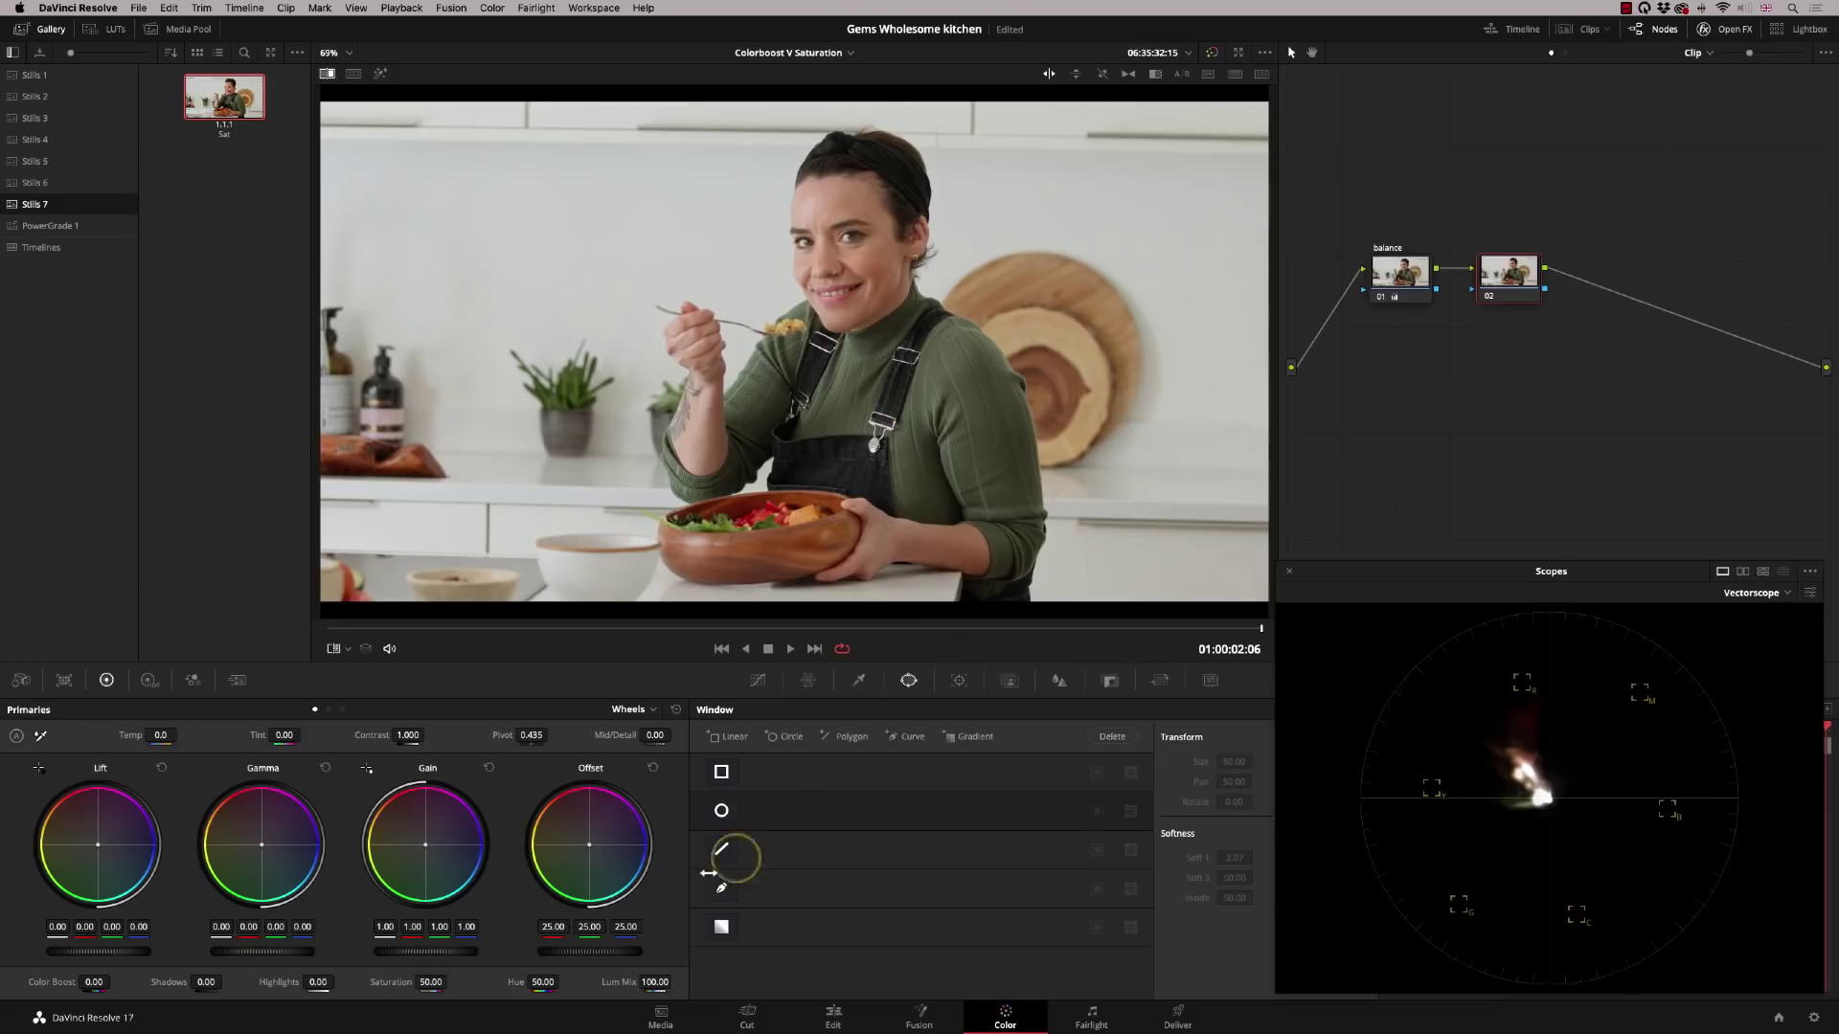
pyautogui.click(431, 979)
pyautogui.moveTo(428, 982); pyautogui.dragTo(500, 977)
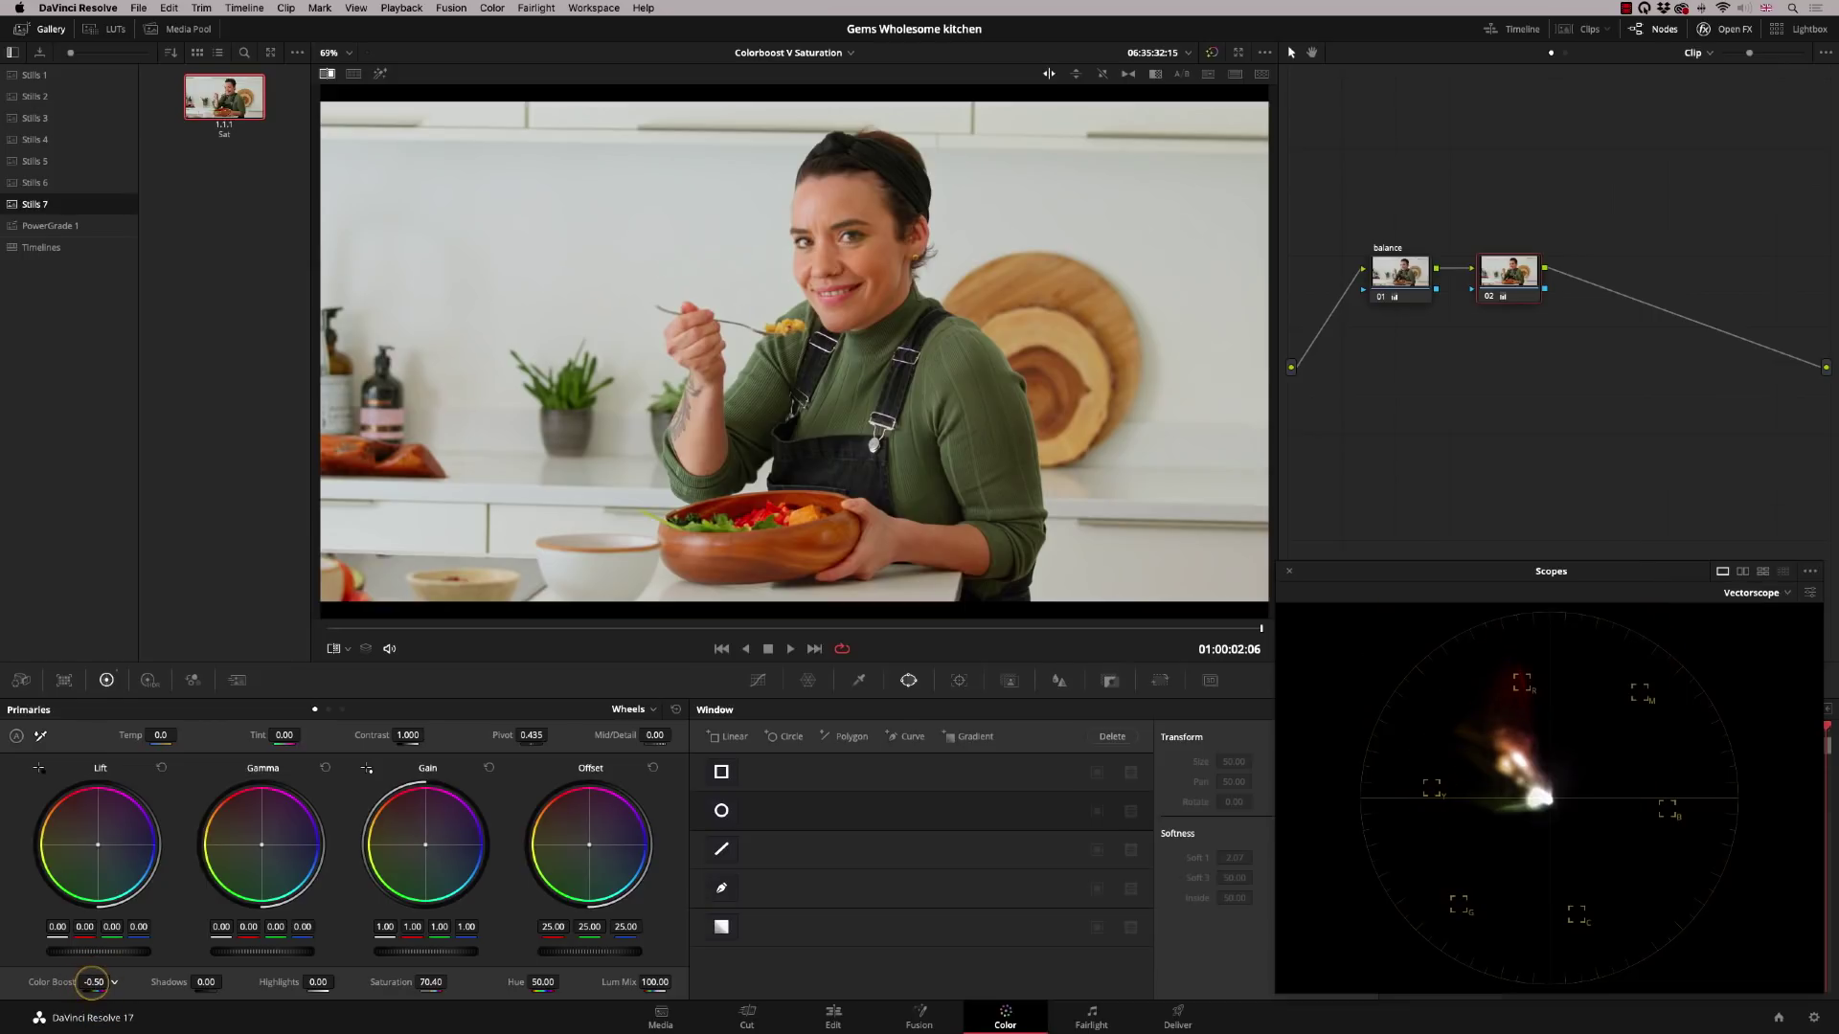
pyautogui.moveTo(93, 982); pyautogui.dragTo(82, 981)
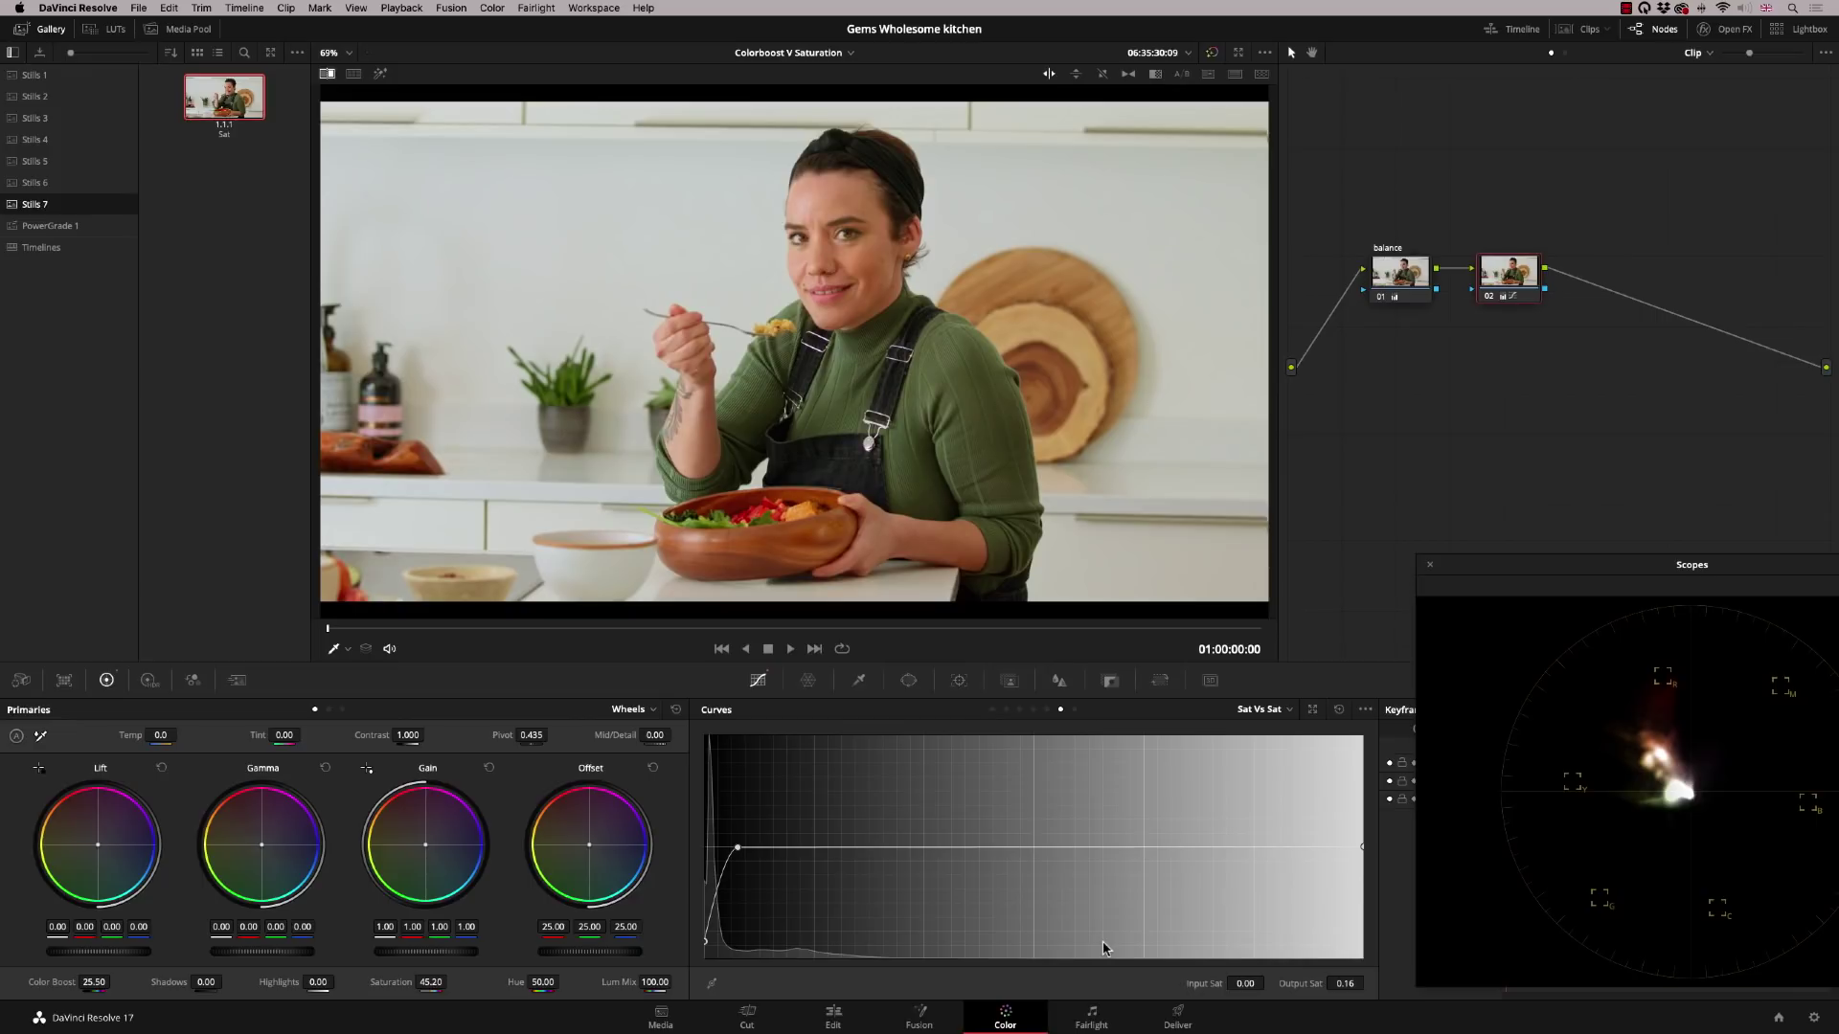
# Step: Reset node 02's grade, then push Color Boost negative and nudge Saturation to compare
pyautogui.hotkey('shift', 'Home')
pyautogui.click(1097, 813)
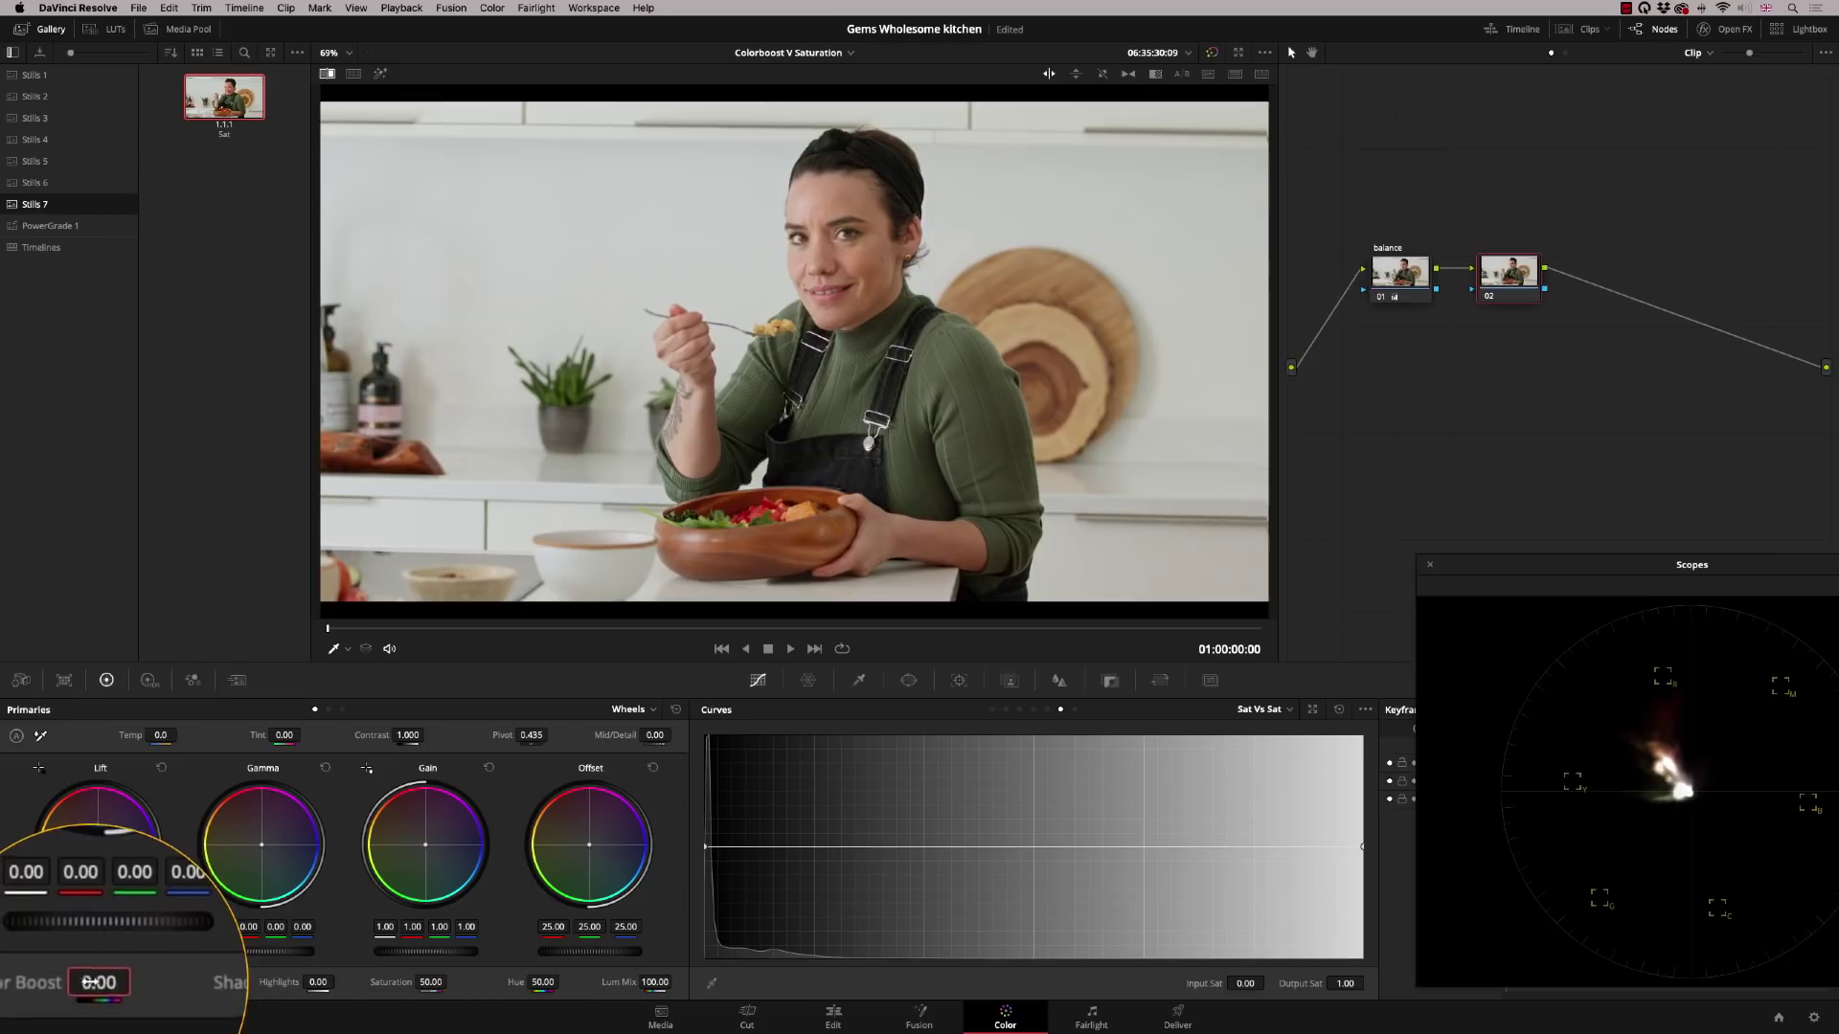
pyautogui.moveTo(94, 981)
pyautogui.mouseDown()
pyautogui.moveTo(54, 982)
pyautogui.moveTo(82, 982)
pyautogui.mouseUp()
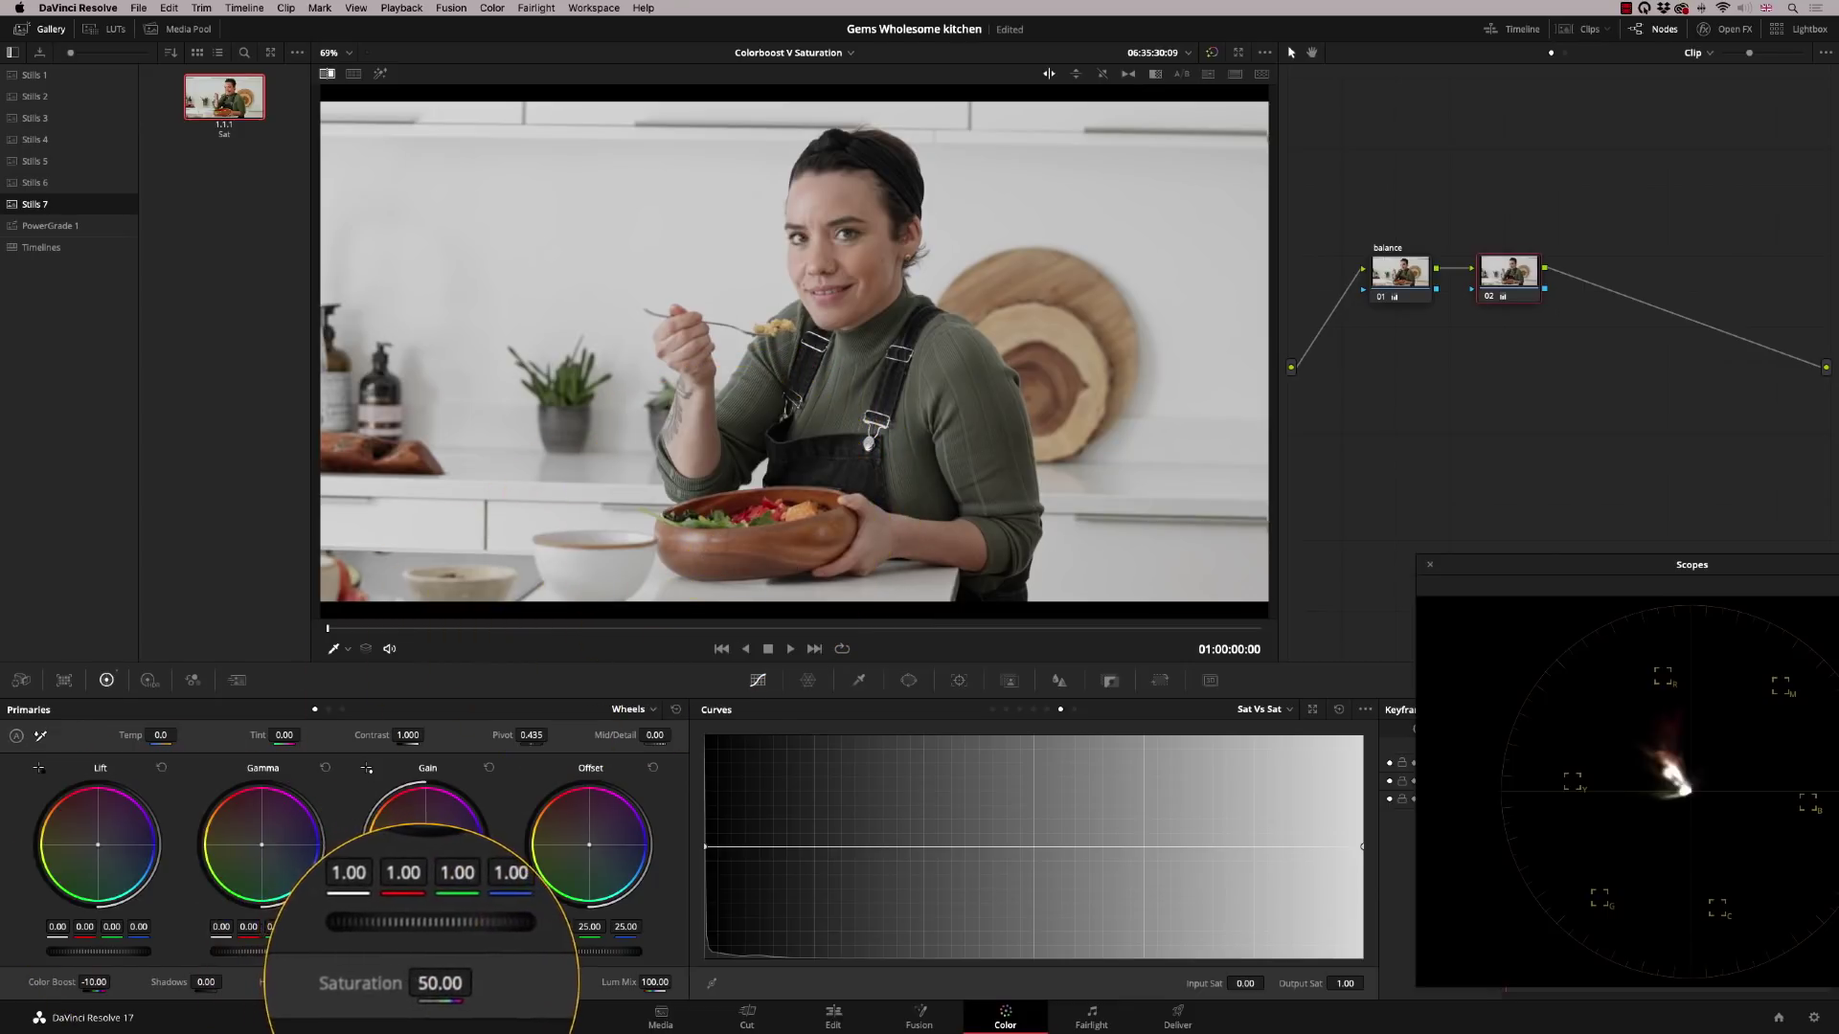
pyautogui.moveTo(429, 982); pyautogui.dragTo(436, 984)
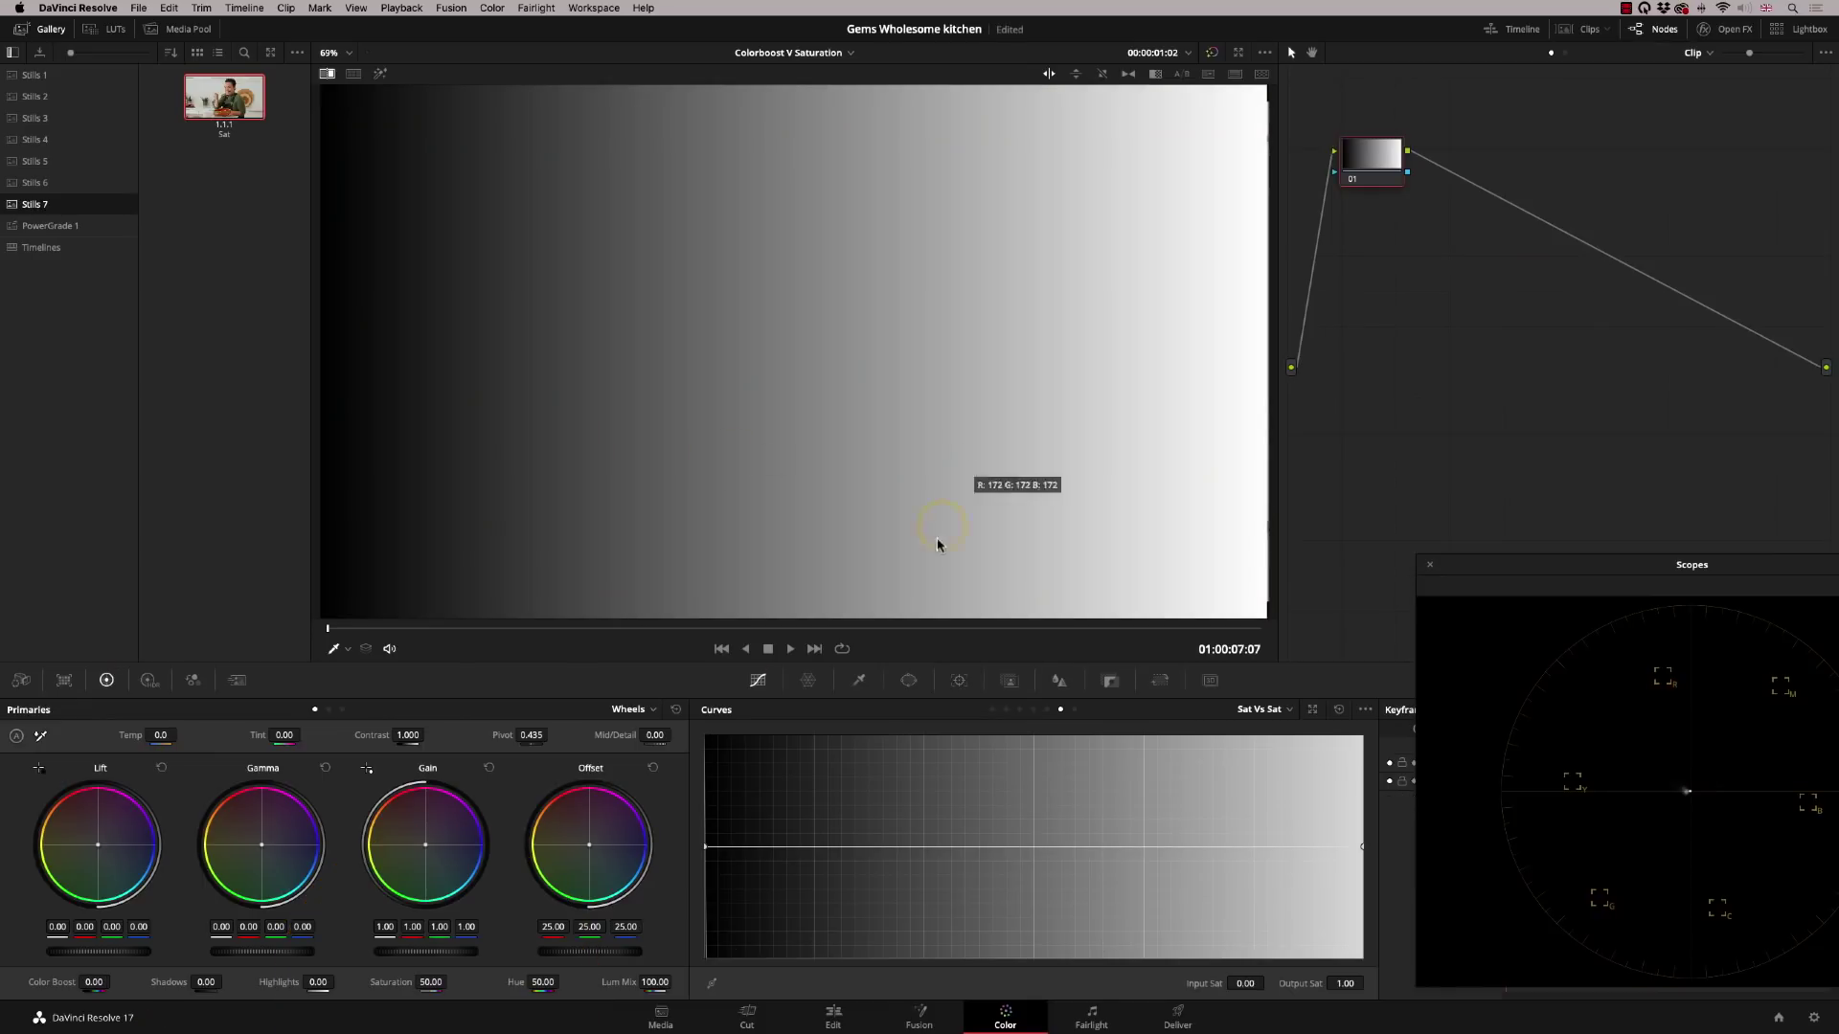
# Step: Push the Offset wheel toward blue and raise the ramp's Saturation to 86.40
pyautogui.moveTo(592, 850); pyautogui.dragTo(606, 1023)
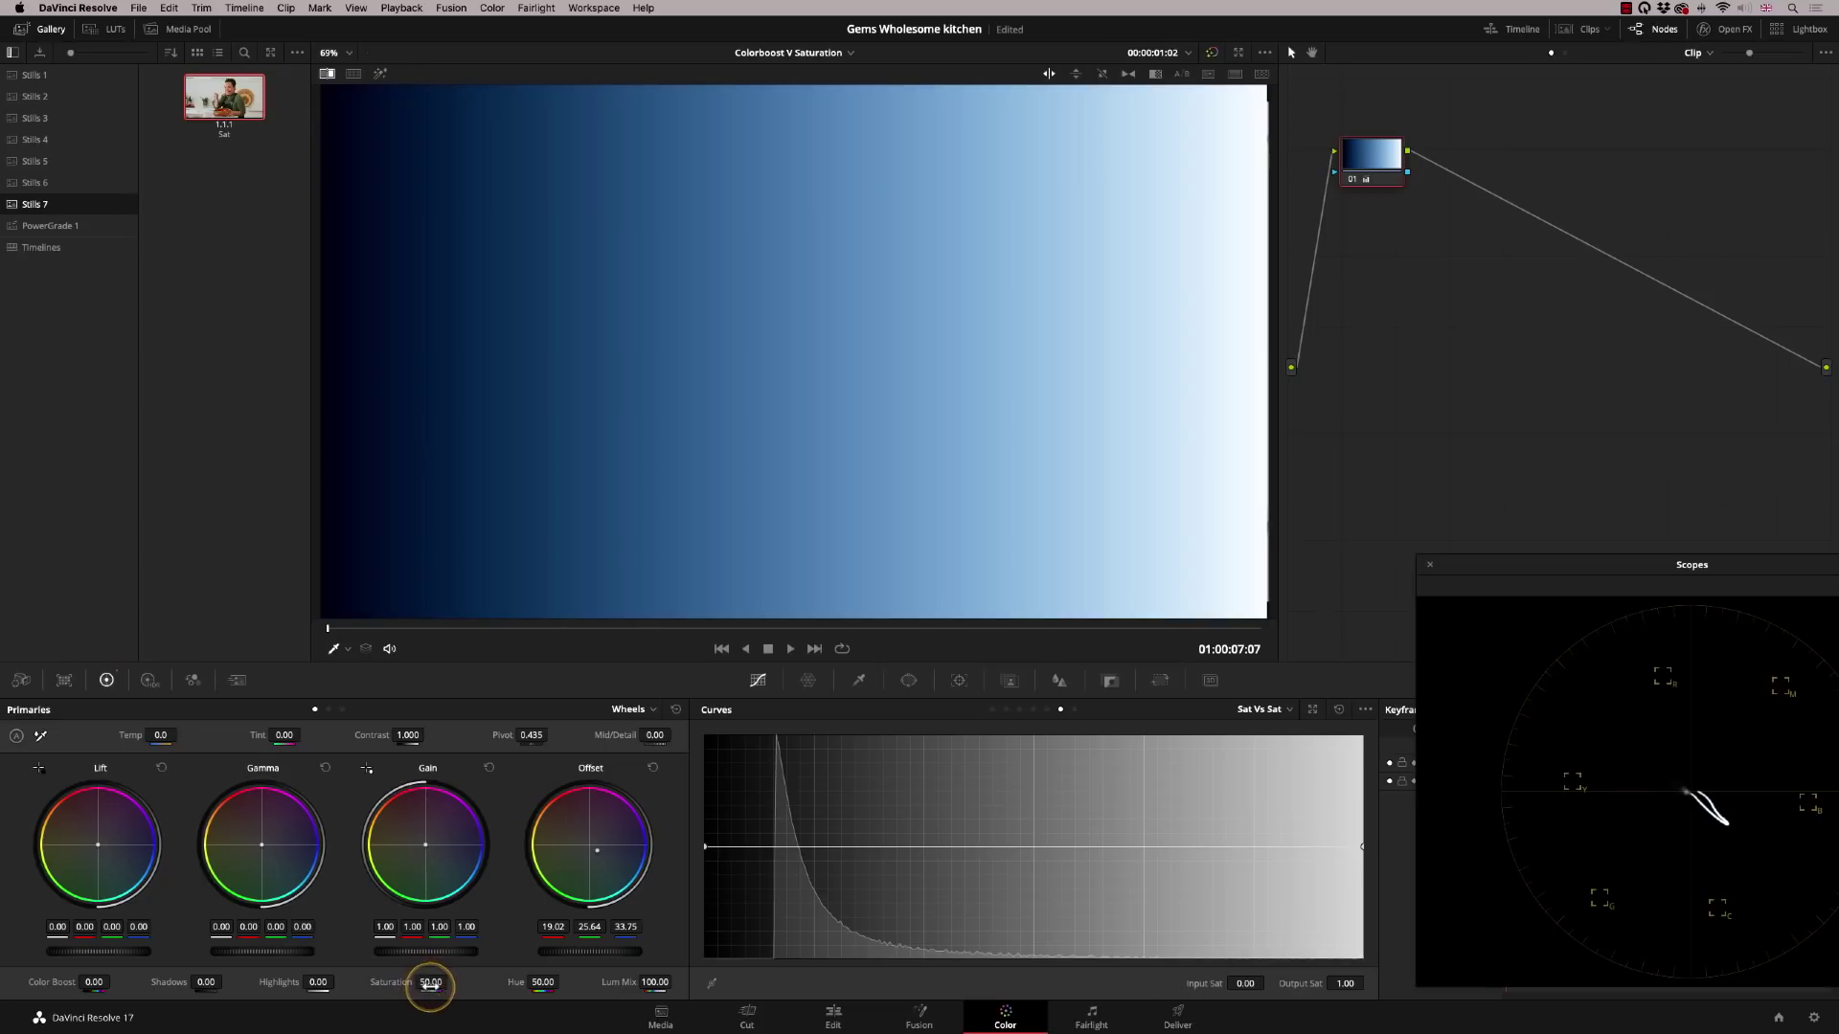
pyautogui.moveTo(426, 982); pyautogui.dragTo(556, 972)
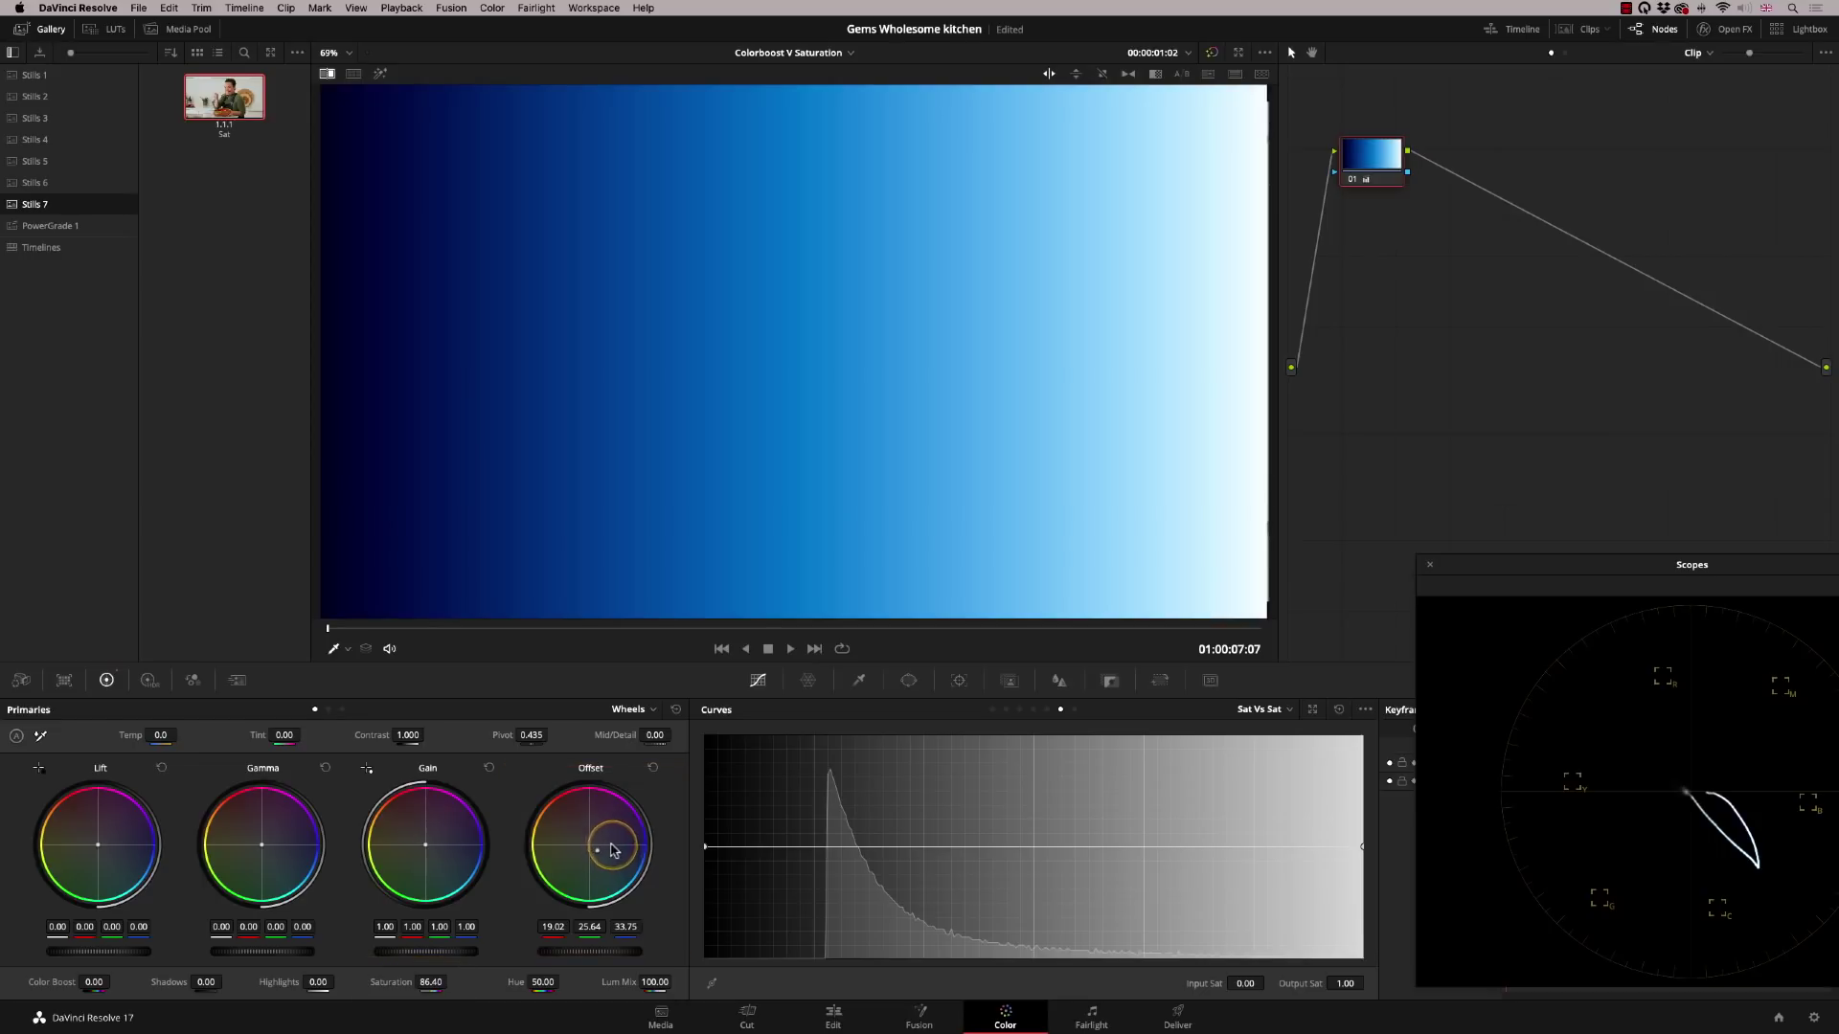
# Step: Reset the blue ramp's Saturation to 50.00 and swing Color Boost between 95.50 and -98.00, ending at 0.00
pyautogui.doubleClick(391, 981)
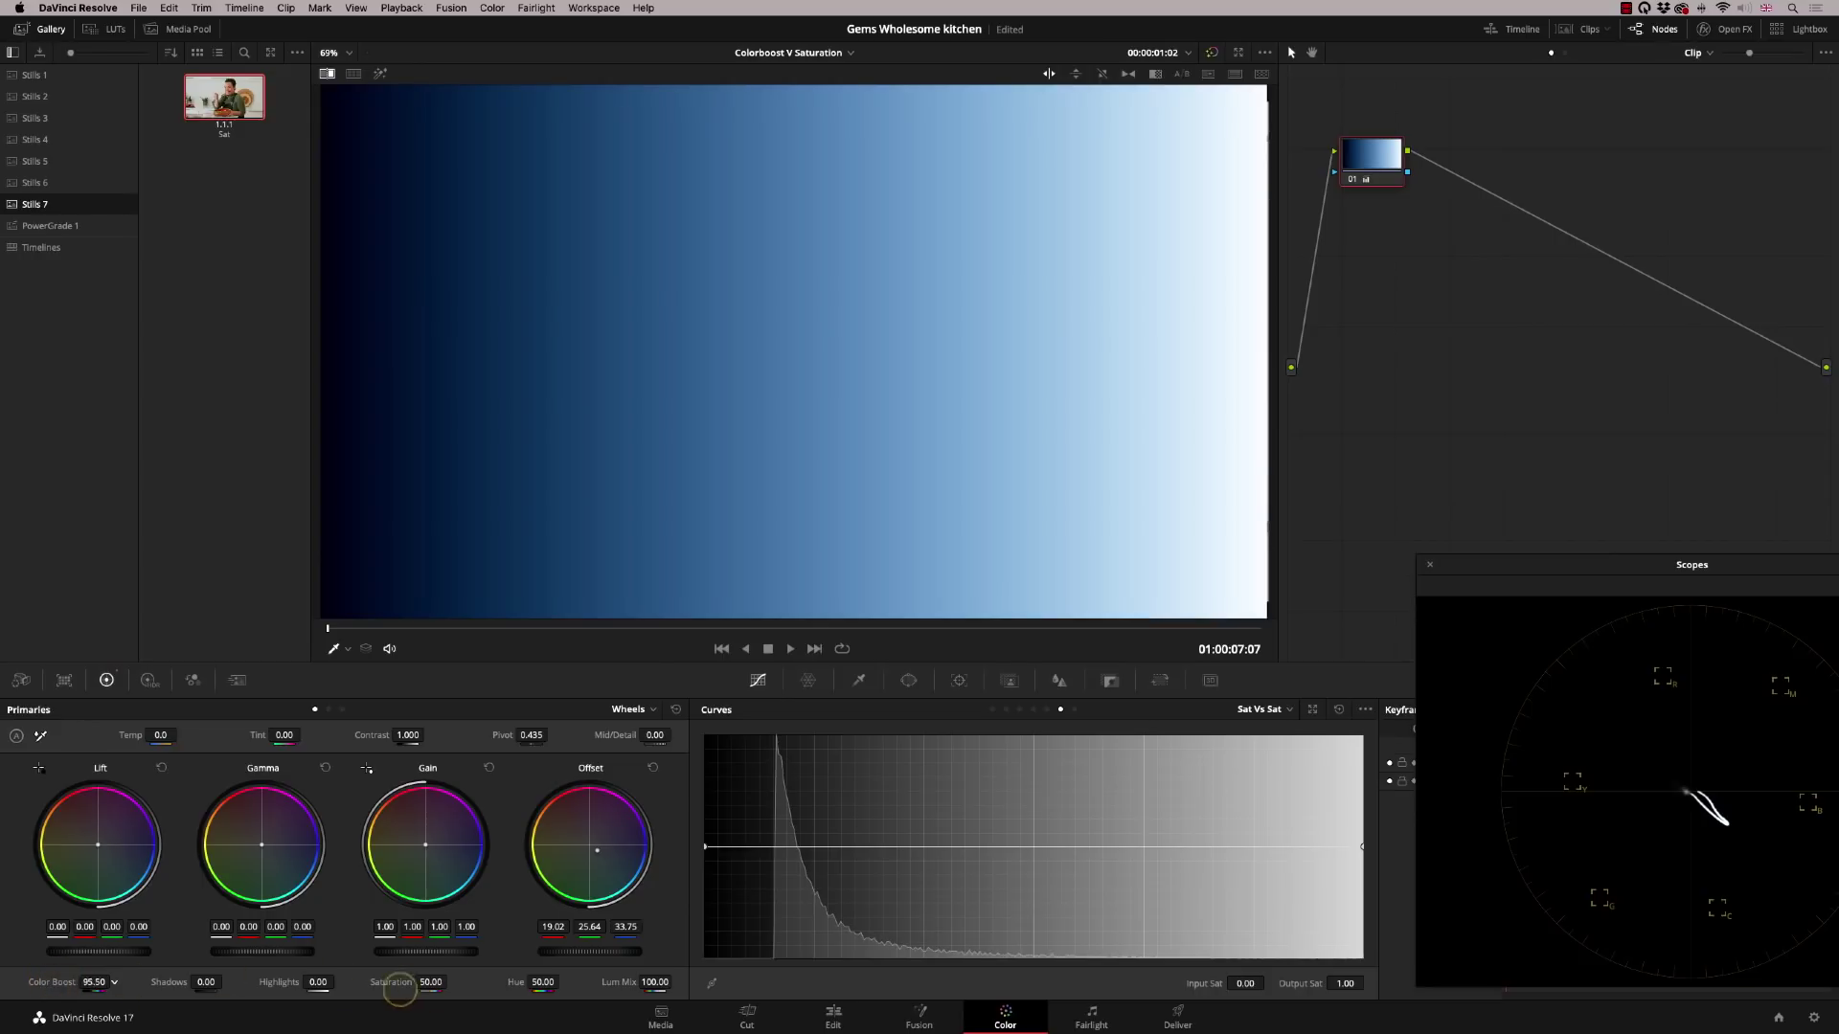
pyautogui.moveTo(101, 987); pyautogui.dragTo(63, 993)
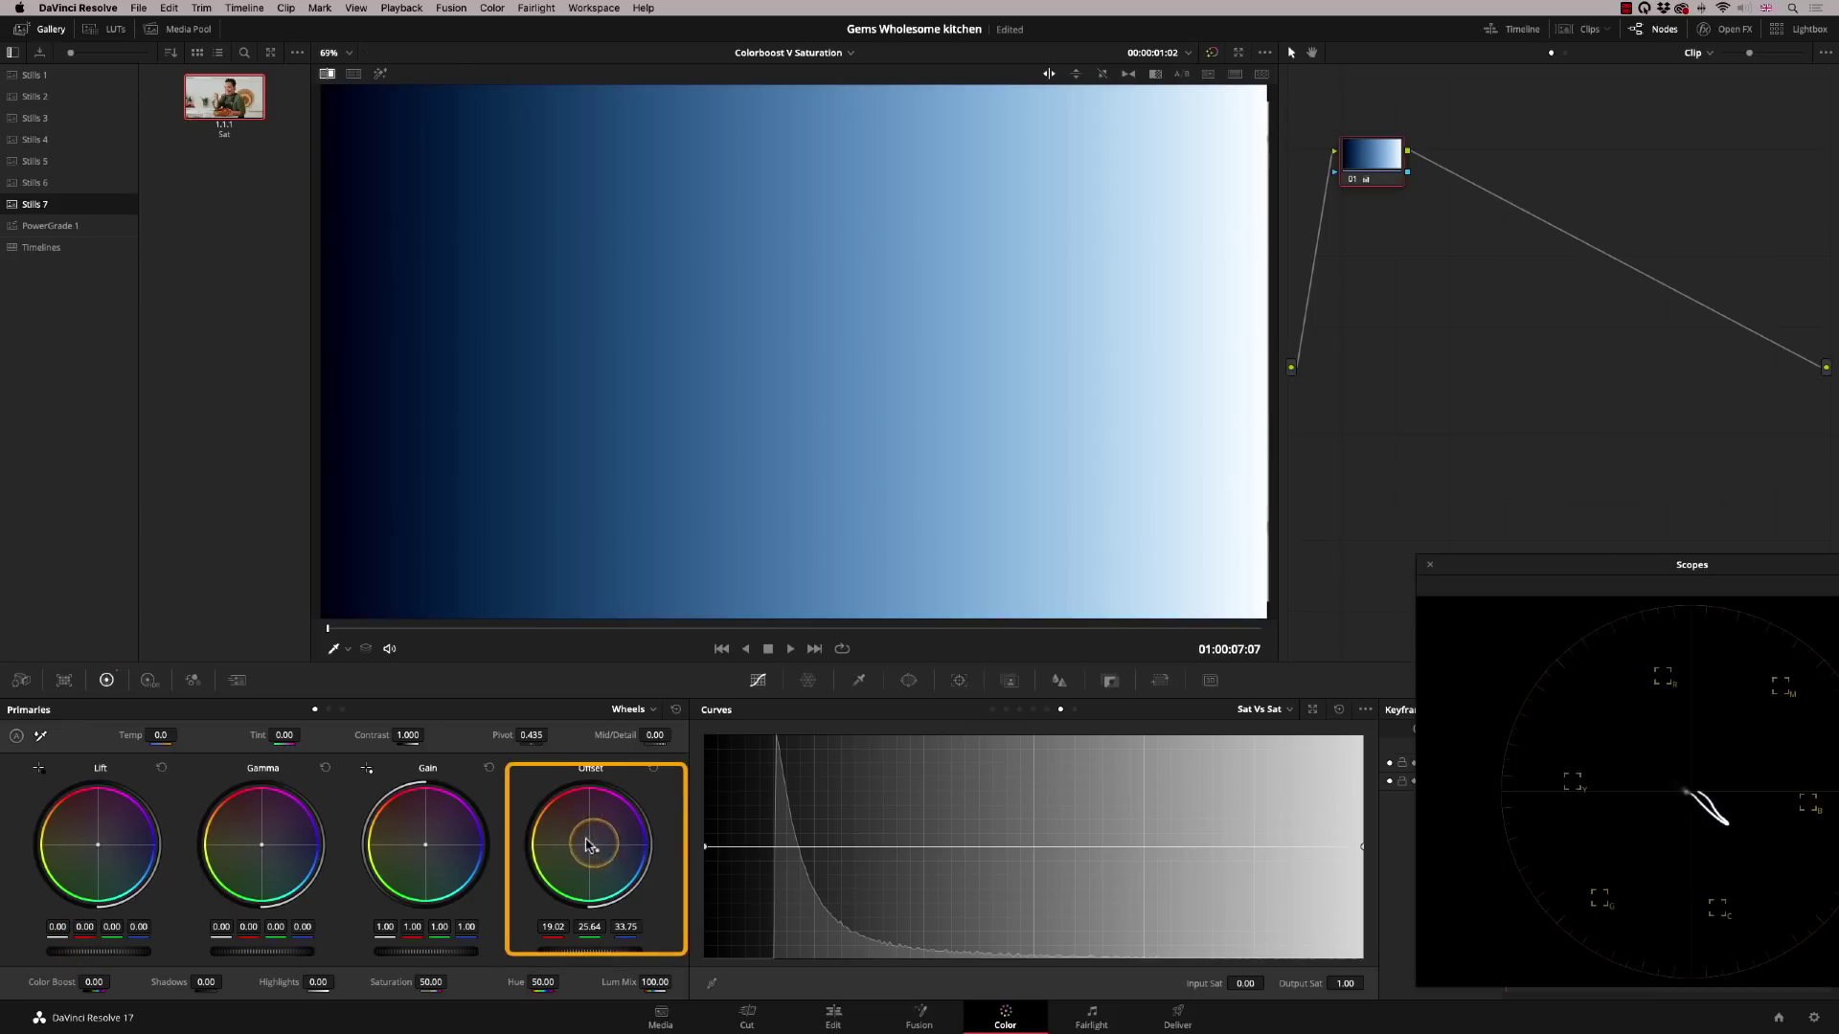
# Step: Reset the Offset wheel to 25.00 so the ramp is neutral grey, then raise Color Boost
pyautogui.click(652, 768)
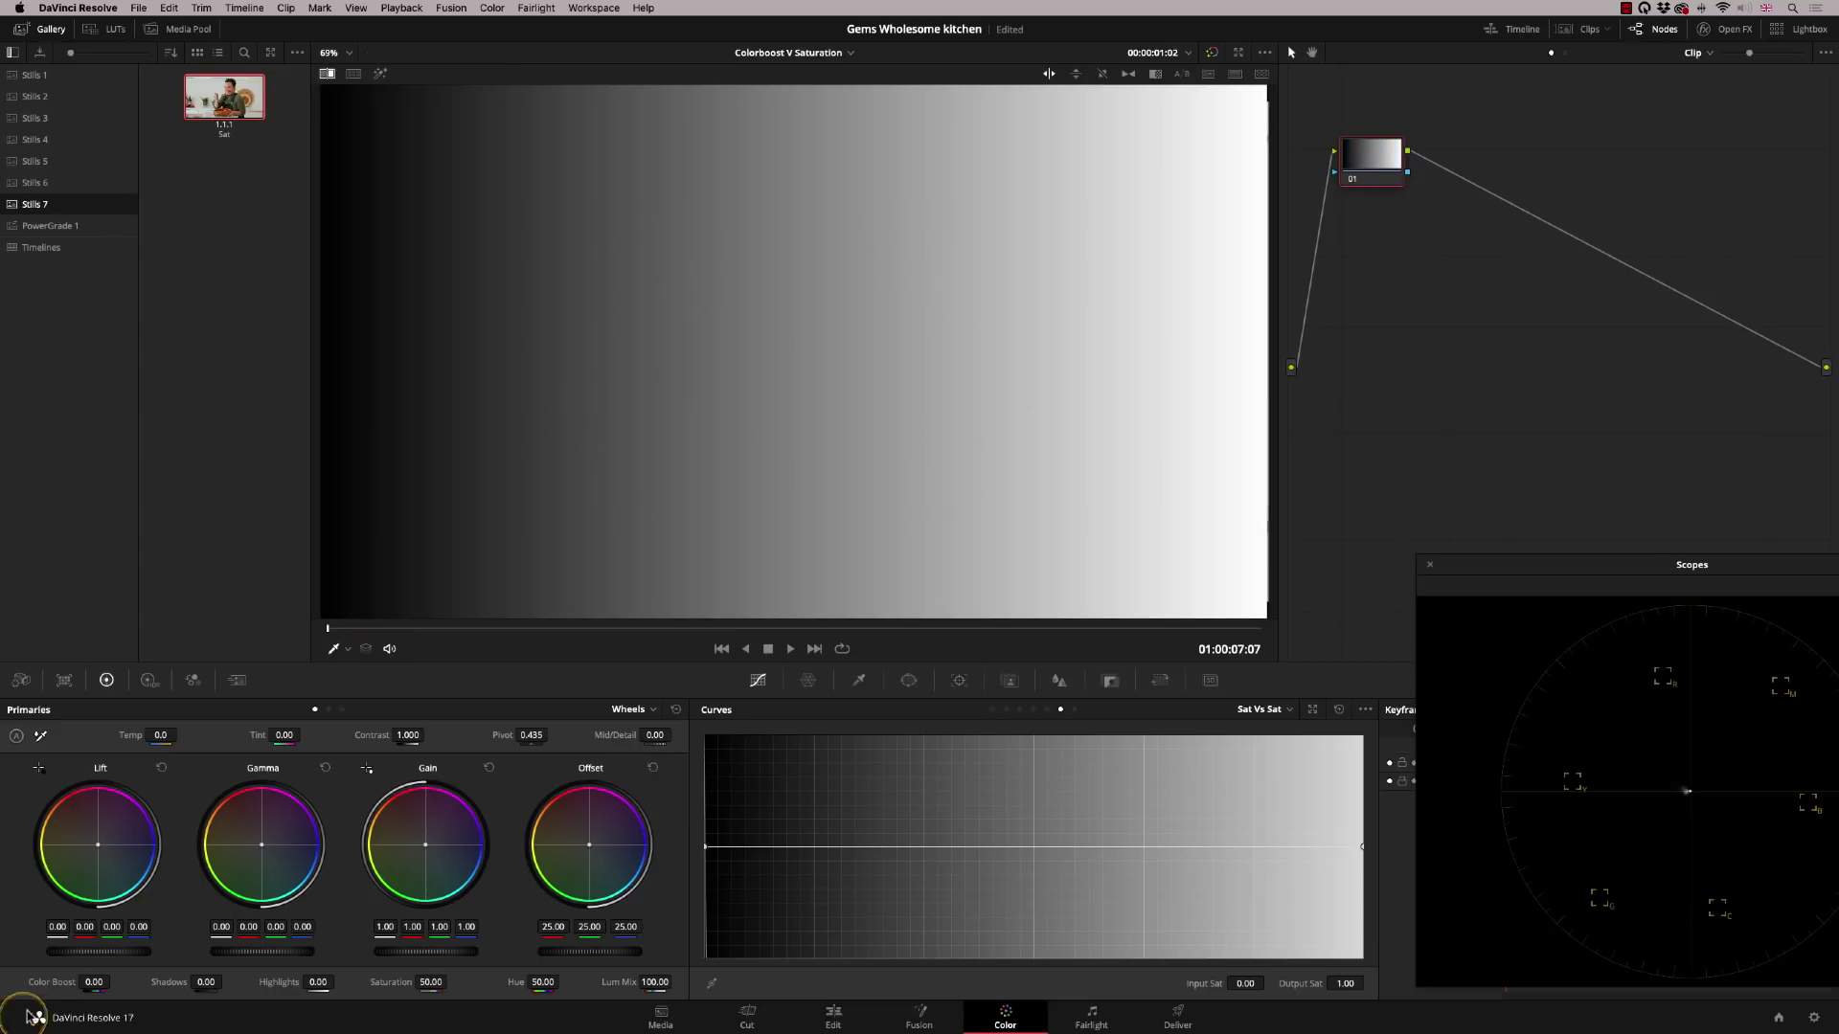
pyautogui.moveTo(68, 996); pyautogui.dragTo(105, 996)
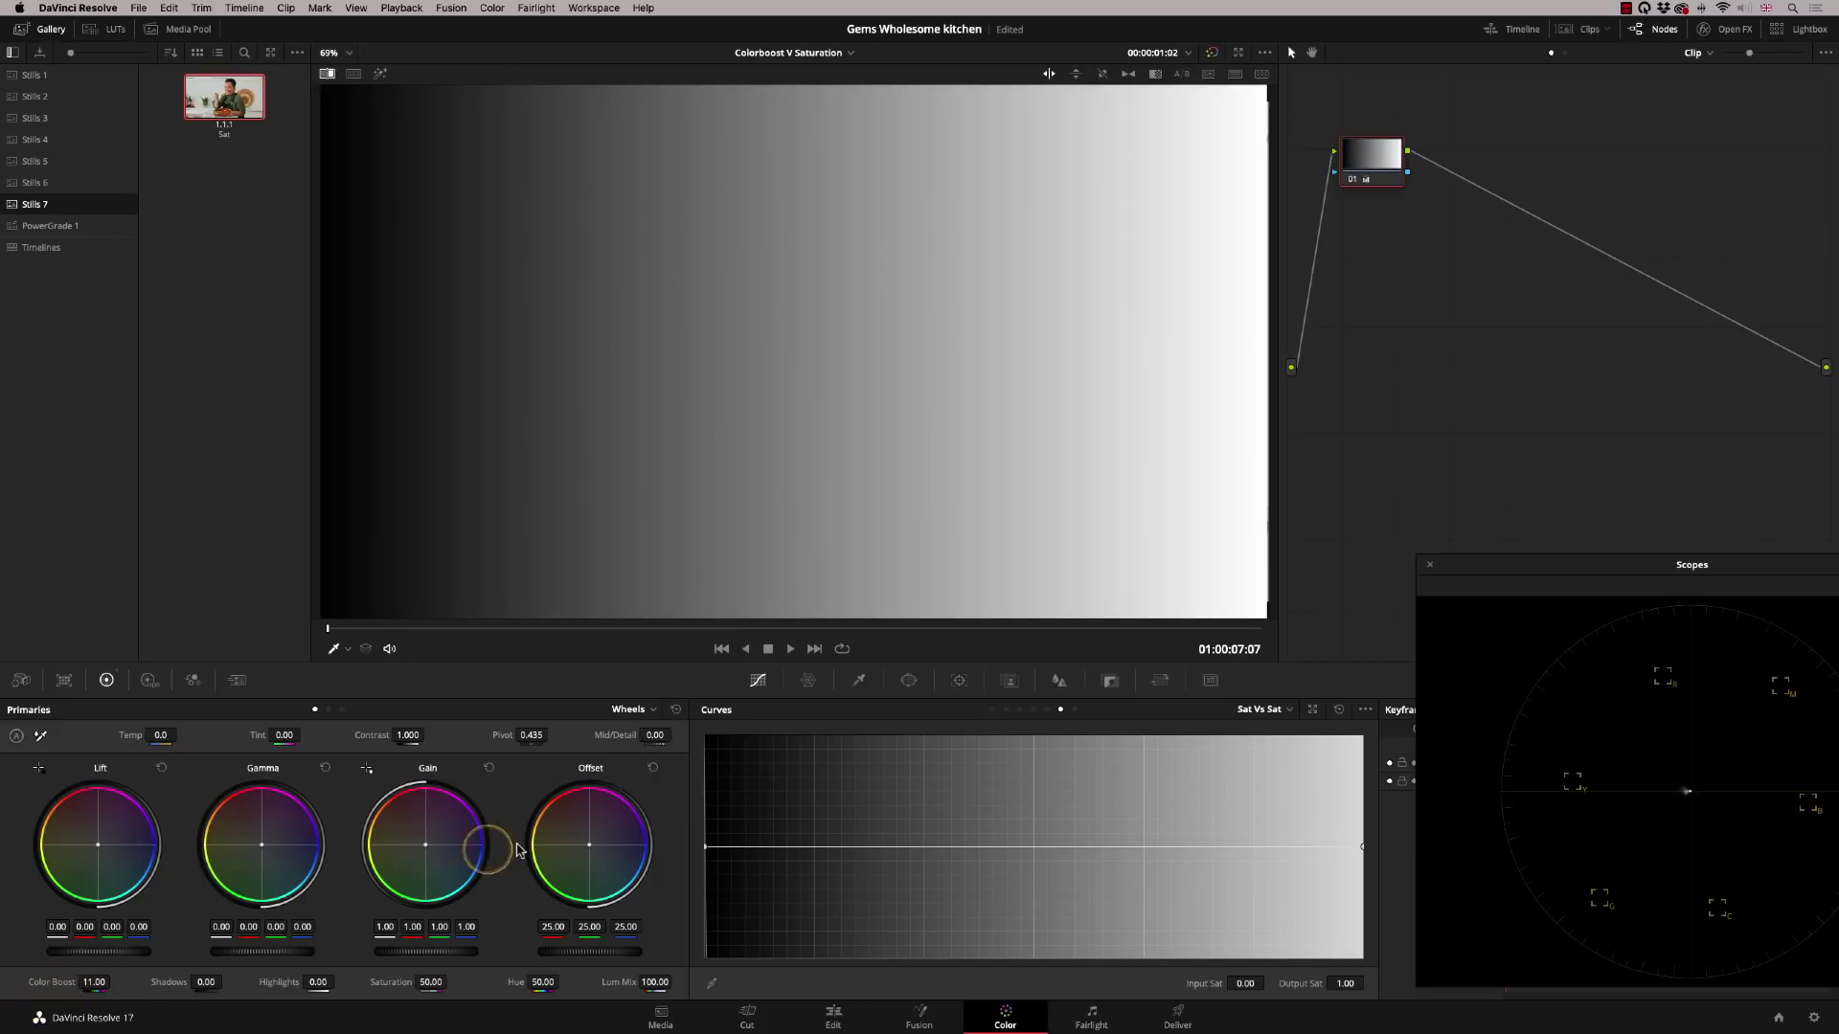